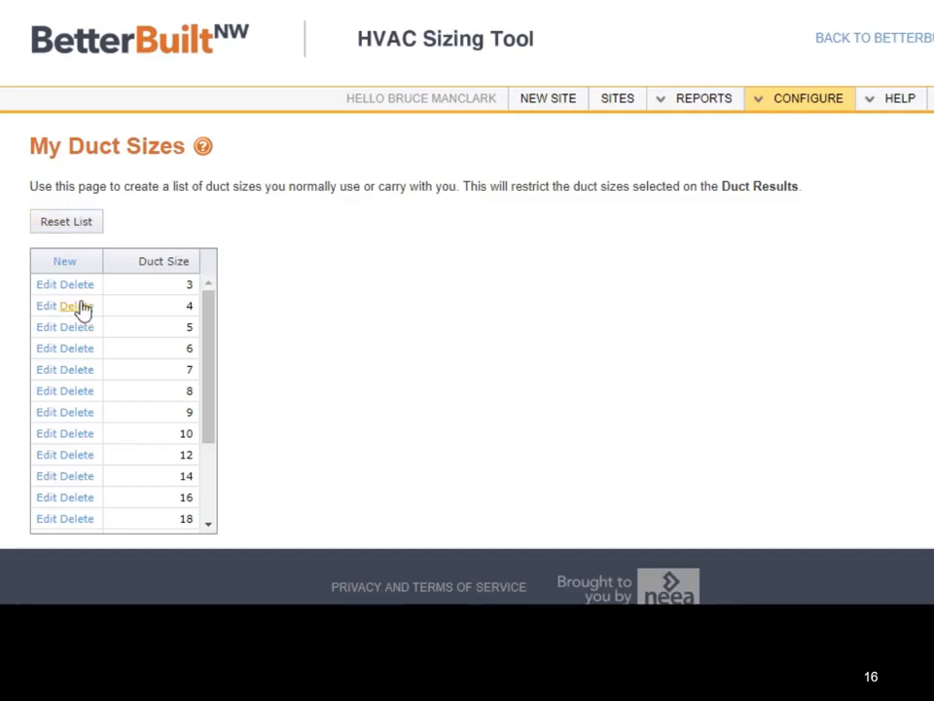
# - Delete duct sizes 3, 5 and 7 from the My Duct Sizes list, confirming each deletion
pyautogui.click(77, 289)
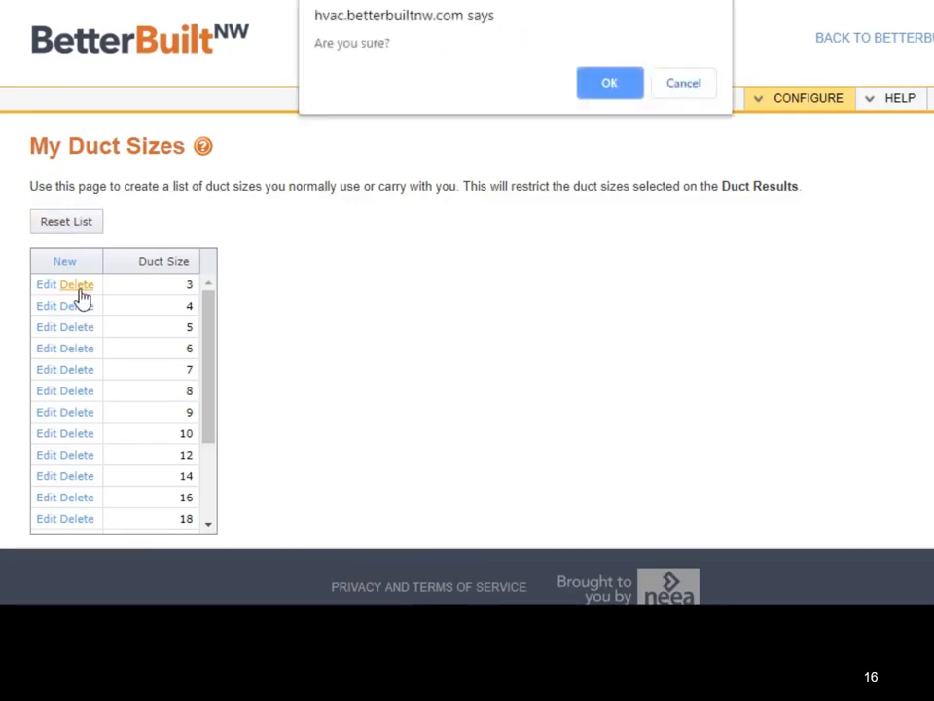
pyautogui.click(611, 86)
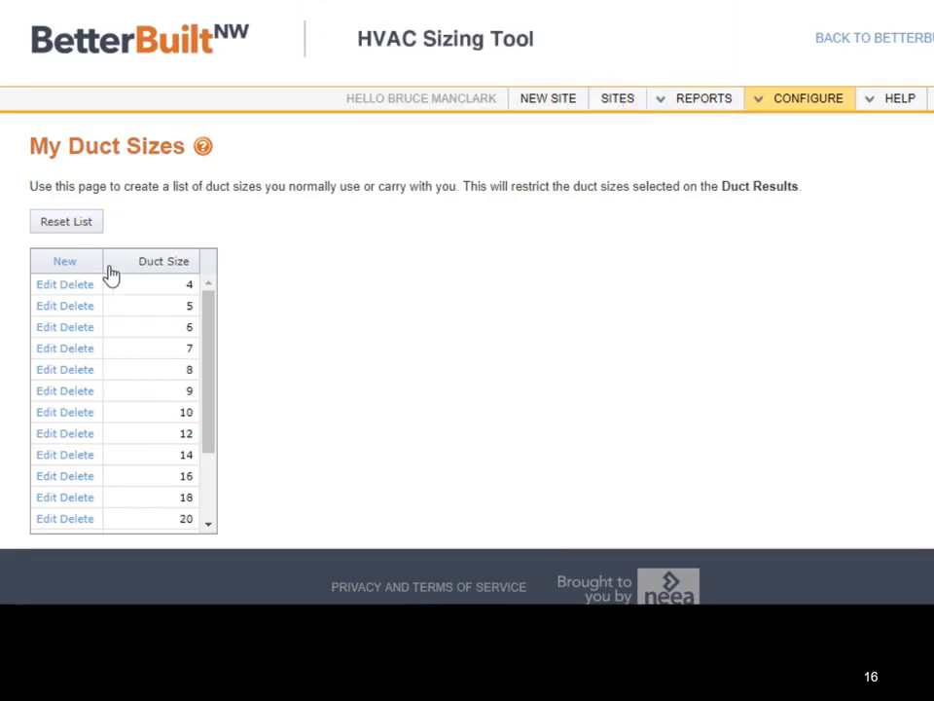
pyautogui.click(91, 308)
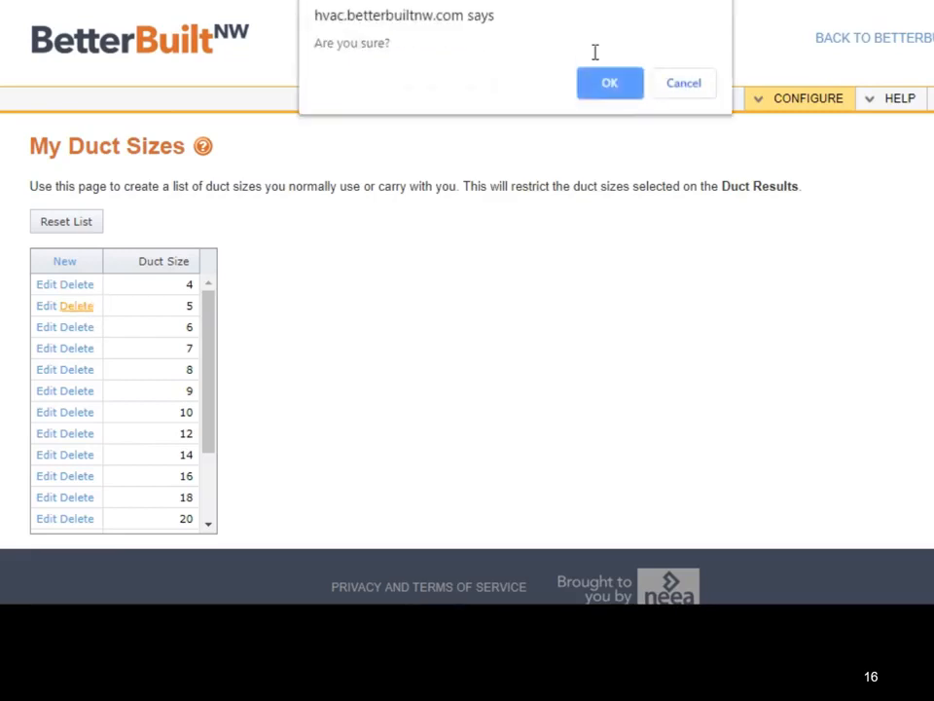
pyautogui.click(613, 90)
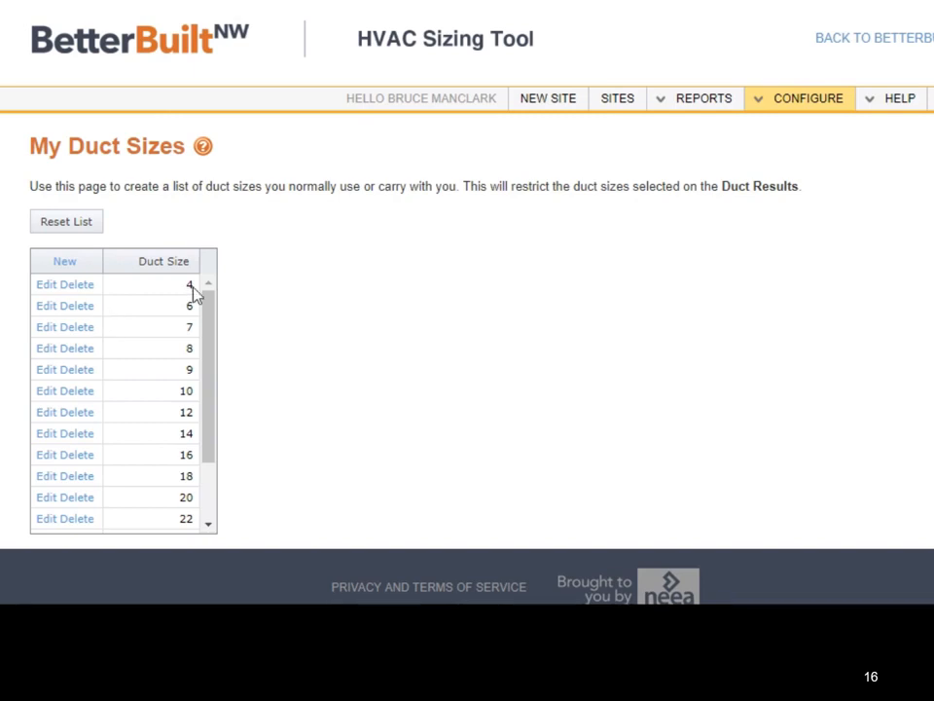
pyautogui.click(78, 328)
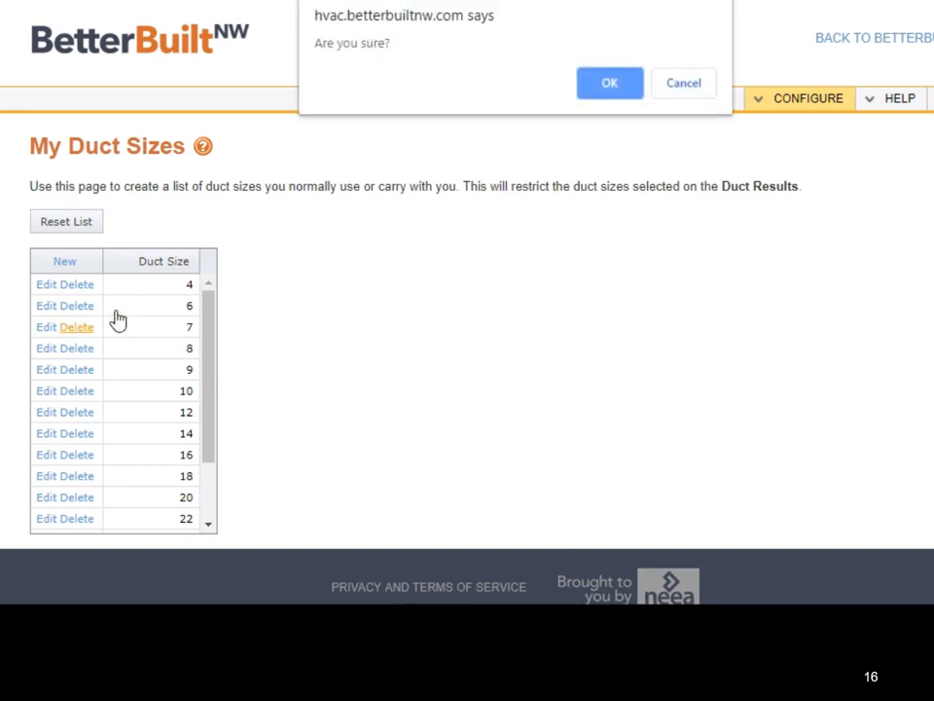
pyautogui.click(613, 88)
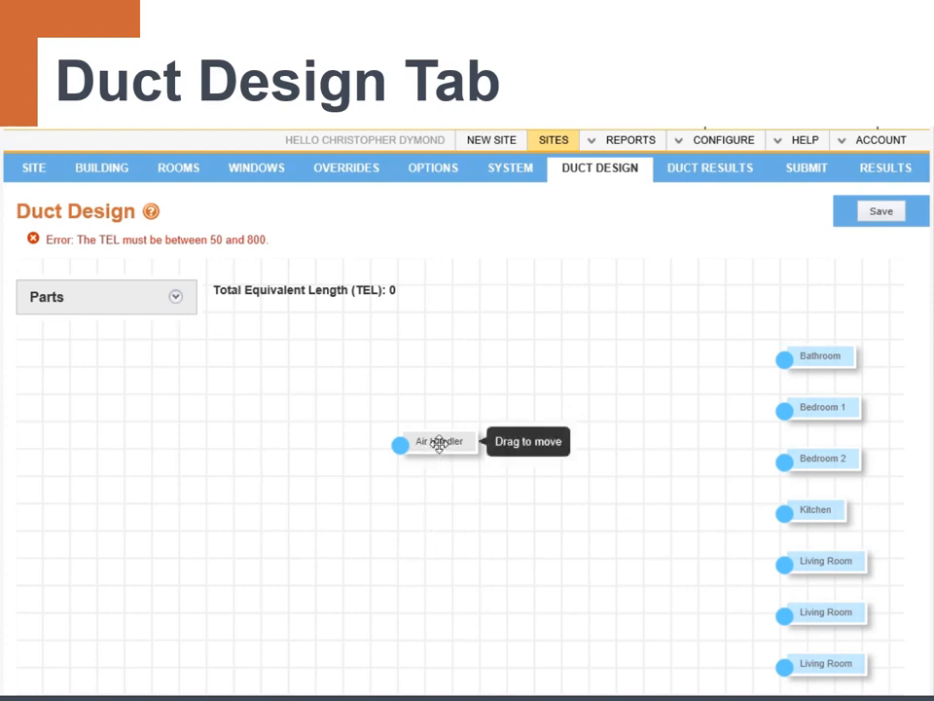
# - Move the Air Handler farther from the rooms and shift the Bathroom, Bedroom 1 and Bedroom 2 nodes higher on the duct layout grid
pyautogui.moveTo(439, 443); pyautogui.dragTo(338, 437)
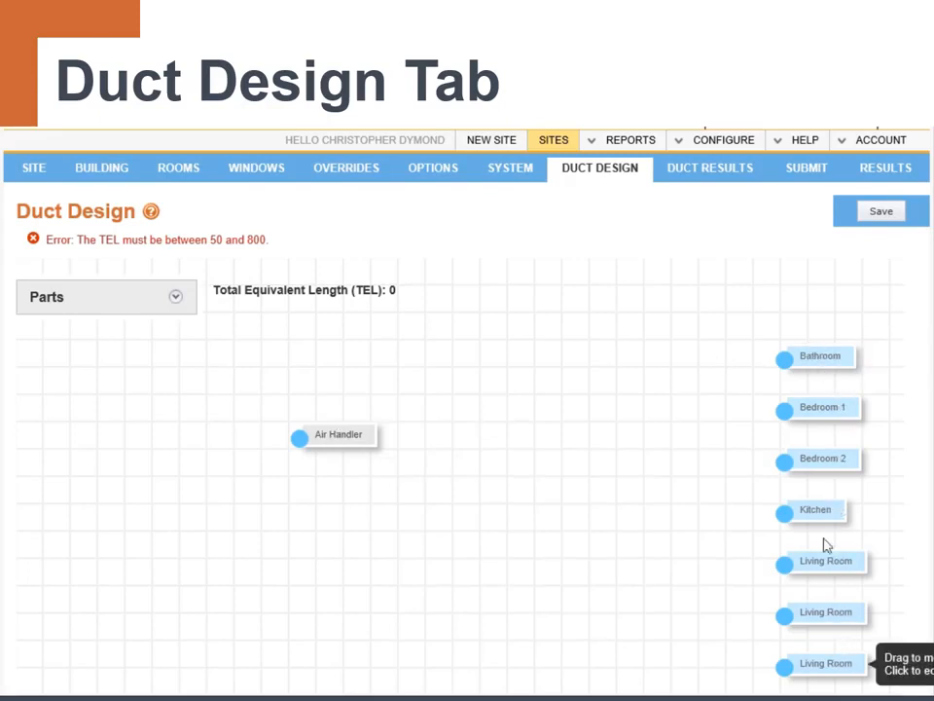
pyautogui.moveTo(817, 354); pyautogui.dragTo(792, 304)
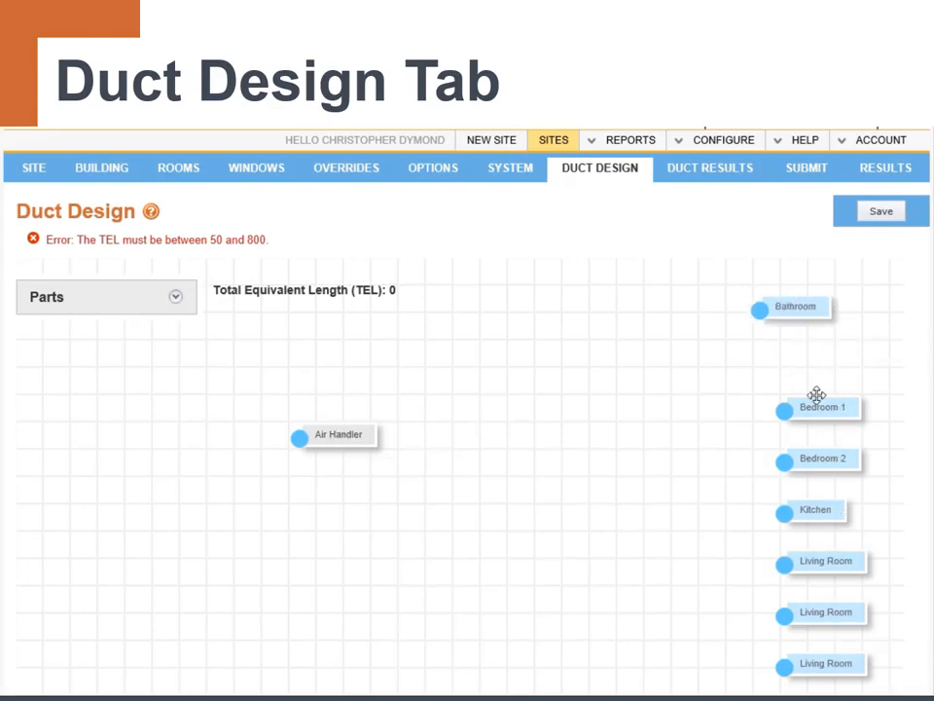
pyautogui.moveTo(827, 405); pyautogui.dragTo(812, 355)
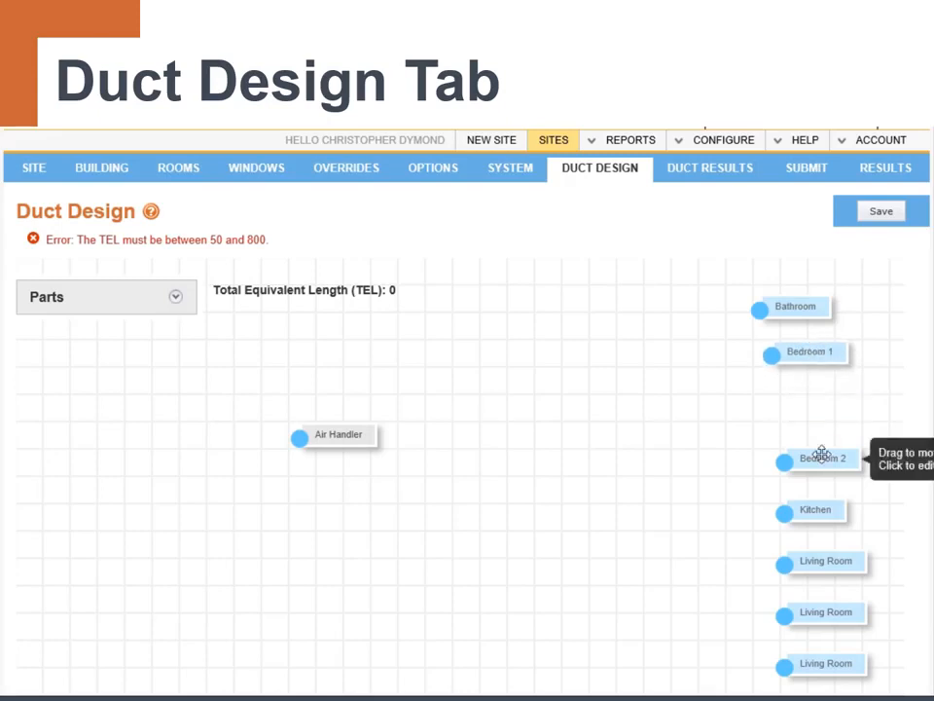
pyautogui.moveTo(822, 454); pyautogui.dragTo(788, 403)
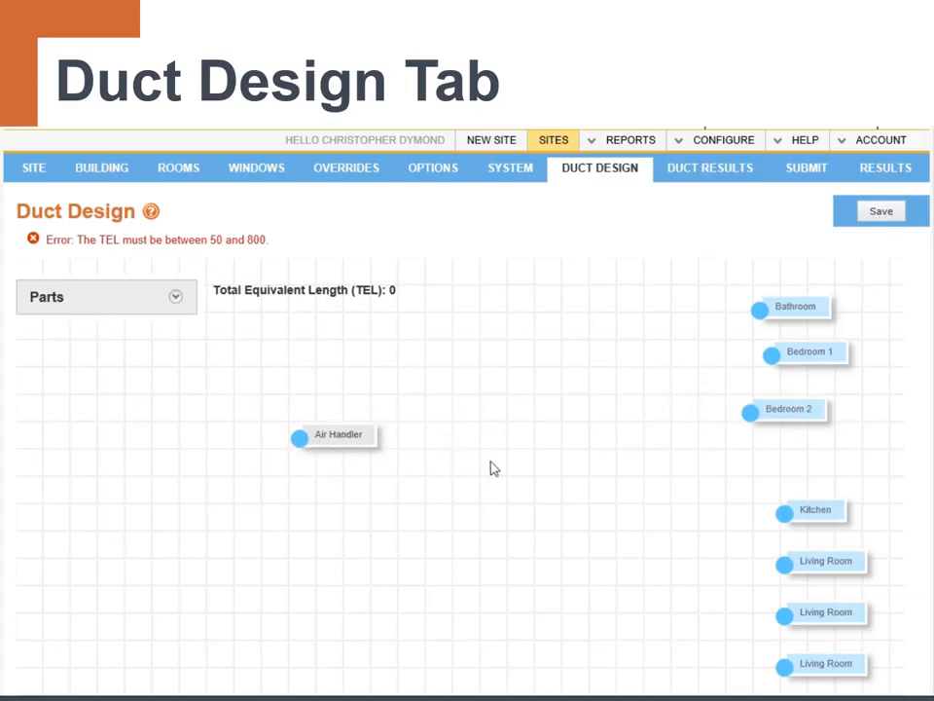
# - Add a return above the Air Handler and connect it to the Air Handler with a straight duct length of 15
pyautogui.click(175, 300)
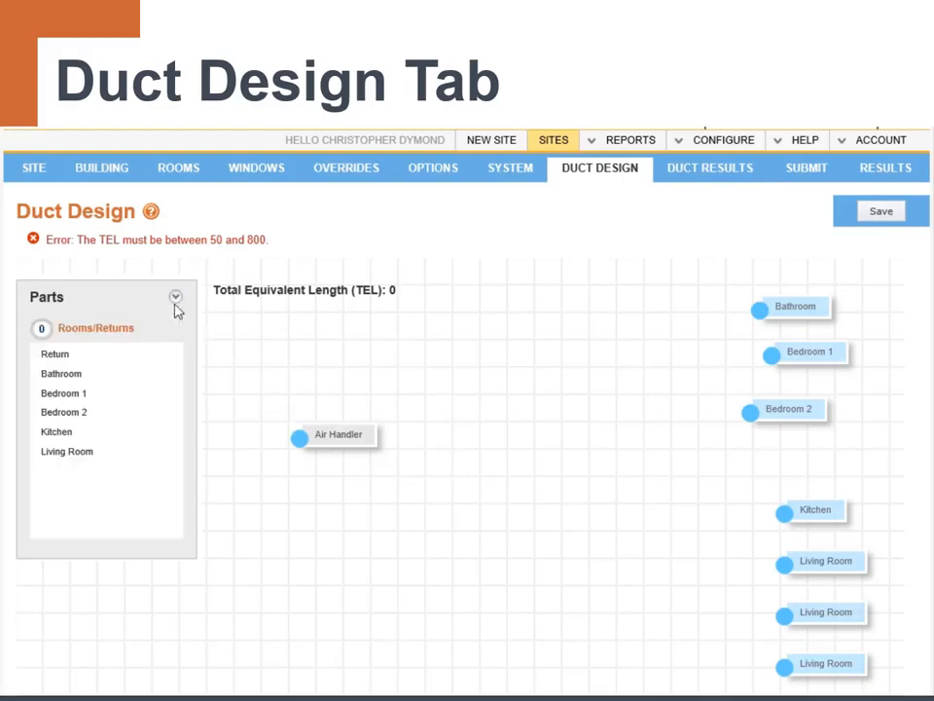
pyautogui.moveTo(93, 354); pyautogui.dragTo(318, 350)
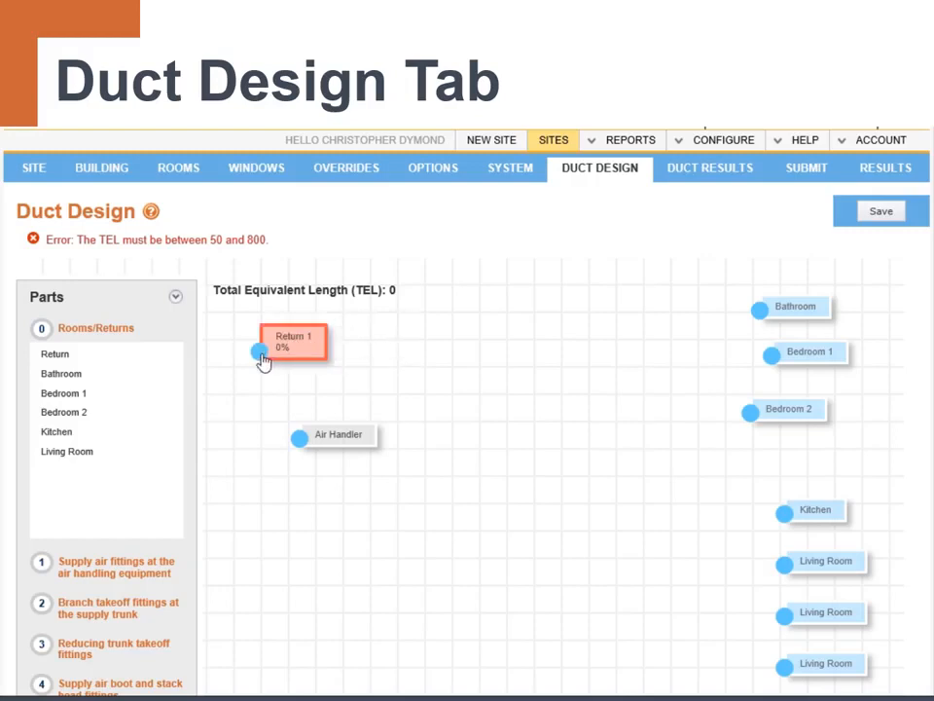
pyautogui.moveTo(260, 353); pyautogui.dragTo(301, 440)
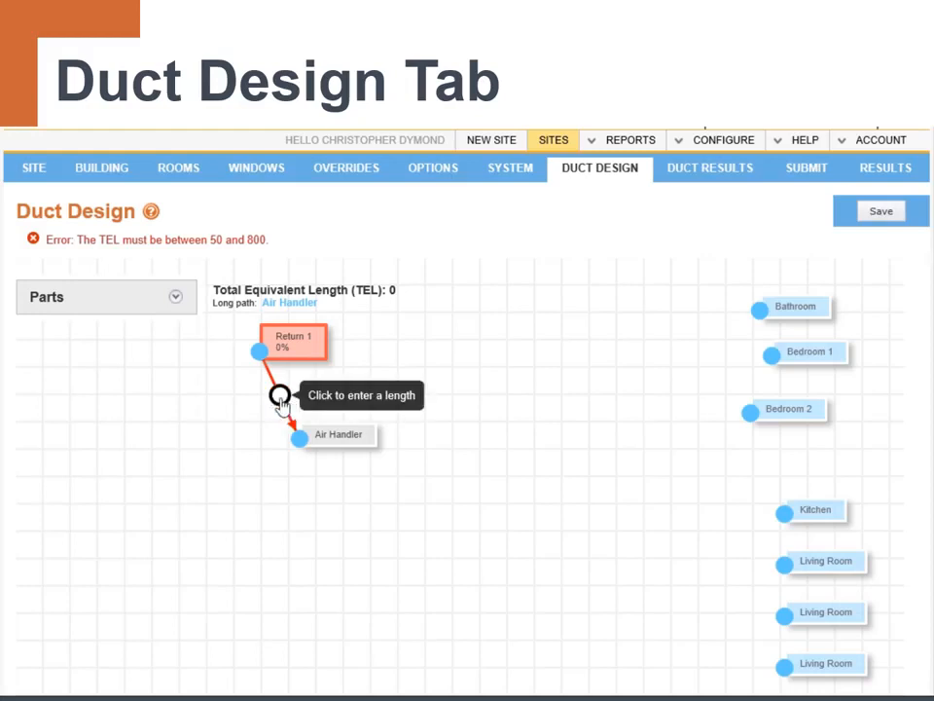
pyautogui.click(281, 399)
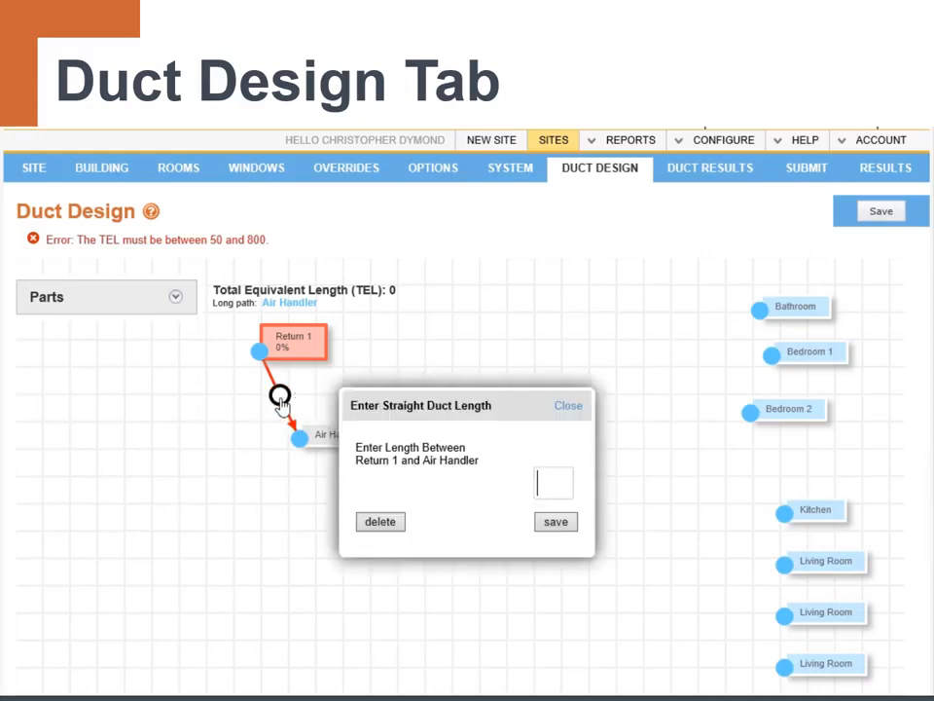
pyautogui.write('15')
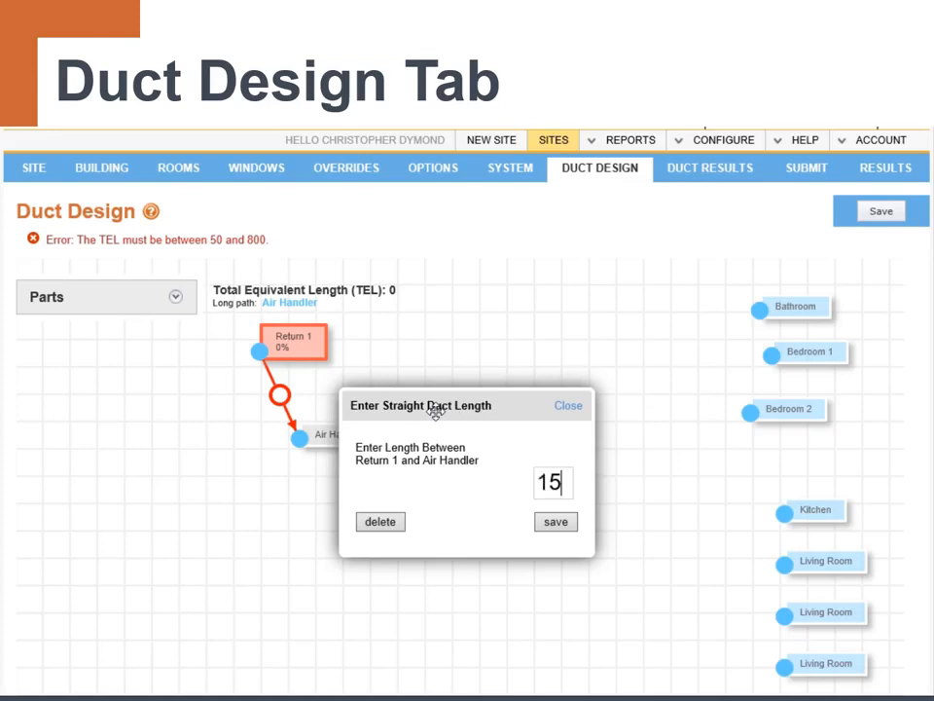
pyautogui.click(546, 524)
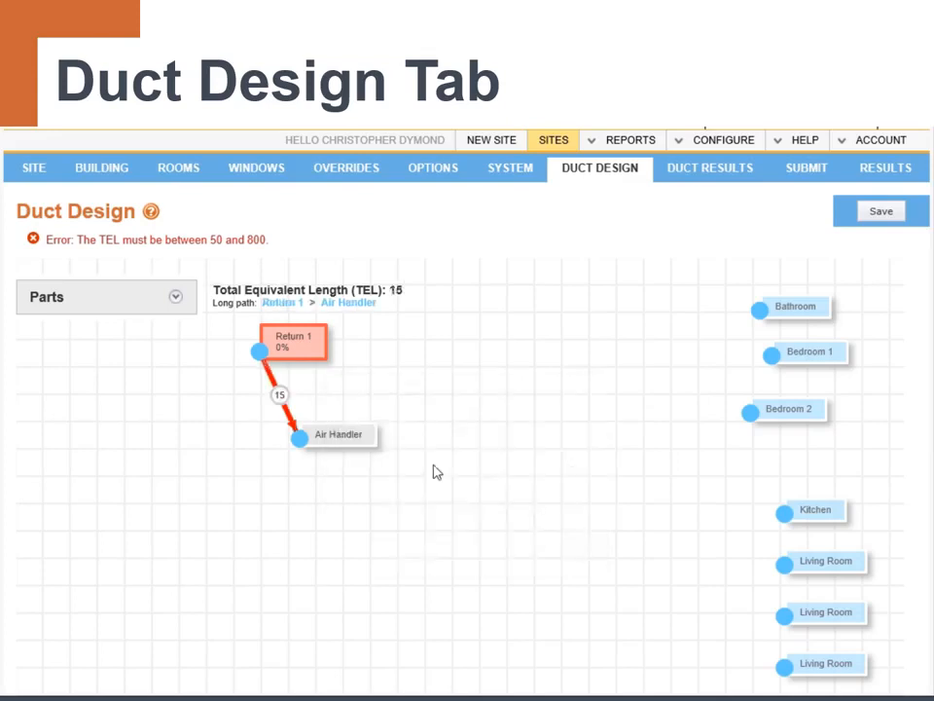
# - Add a G1 Medium supply air fitting beside the Air Handler and connect the Air Handler to it
pyautogui.click(176, 297)
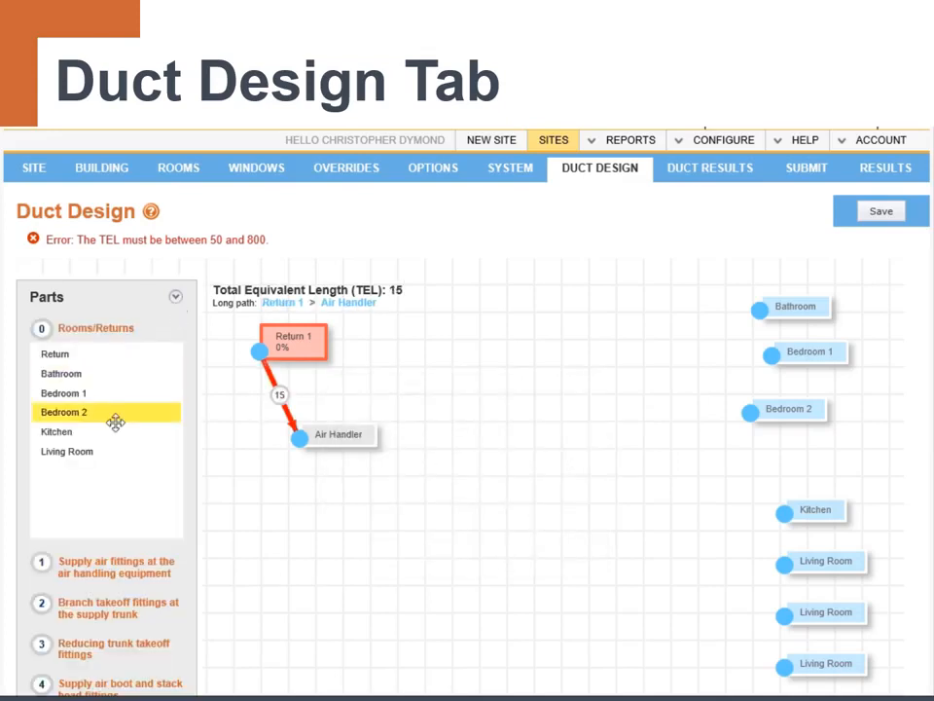
pyautogui.click(128, 581)
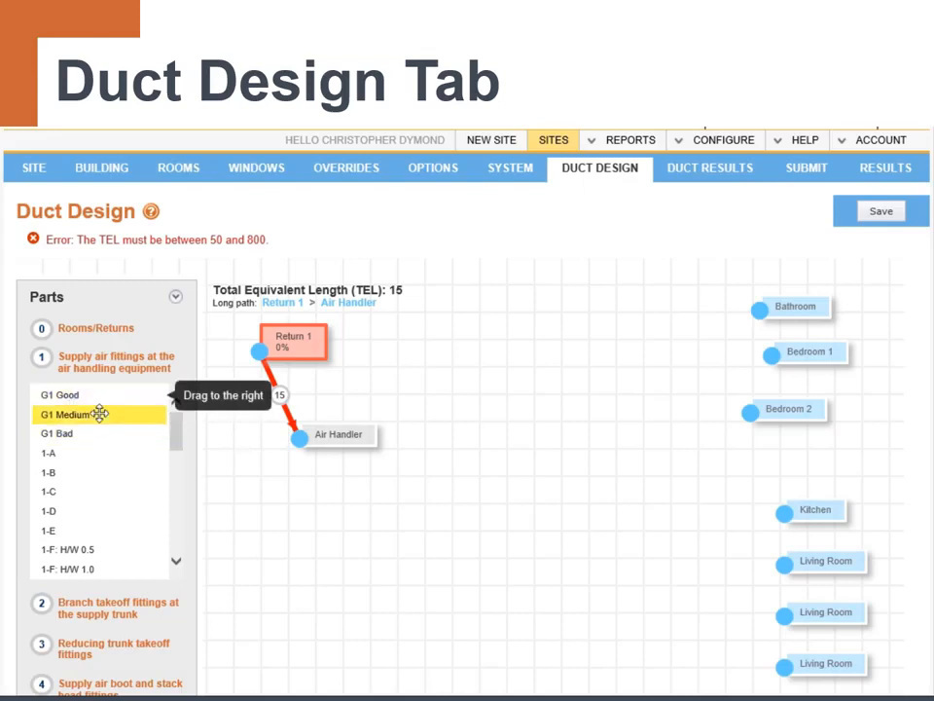
pyautogui.moveTo(85, 414); pyautogui.dragTo(491, 451)
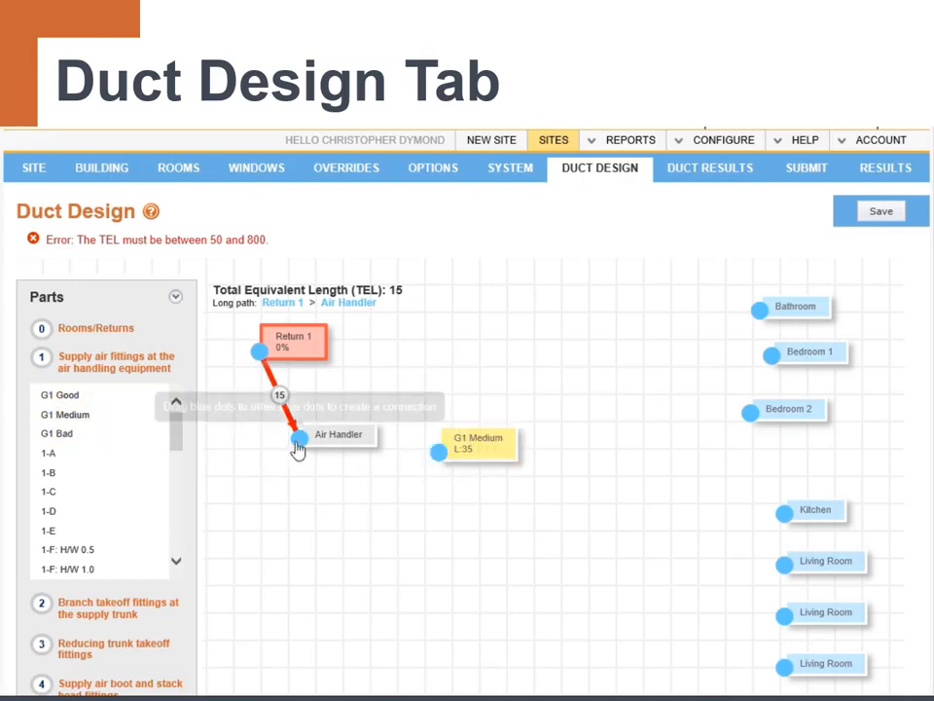
pyautogui.moveTo(300, 444); pyautogui.dragTo(439, 467)
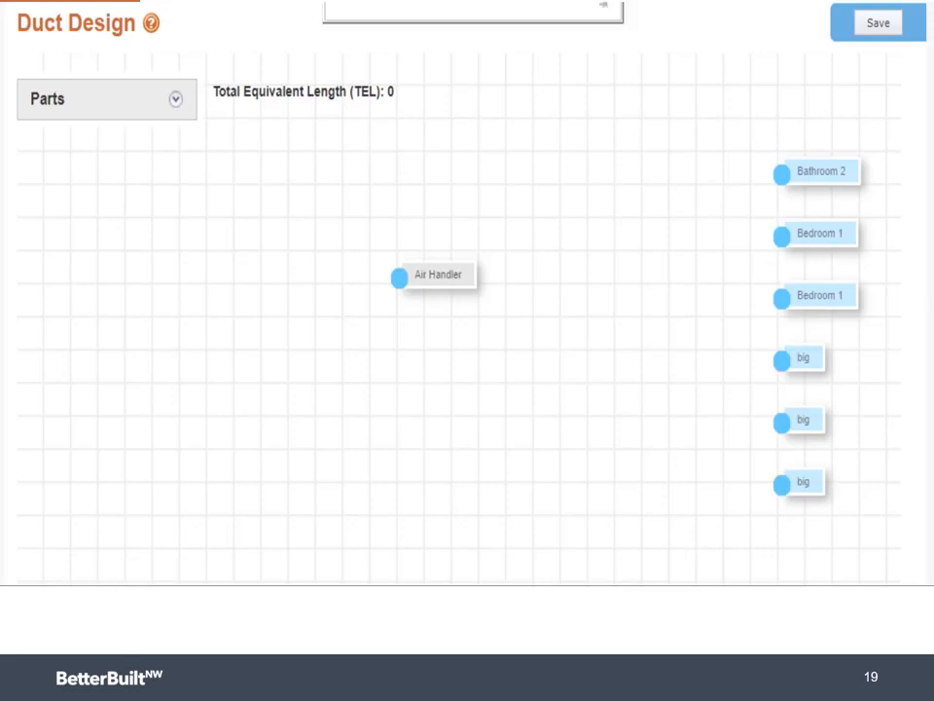
pyautogui.press('Right')
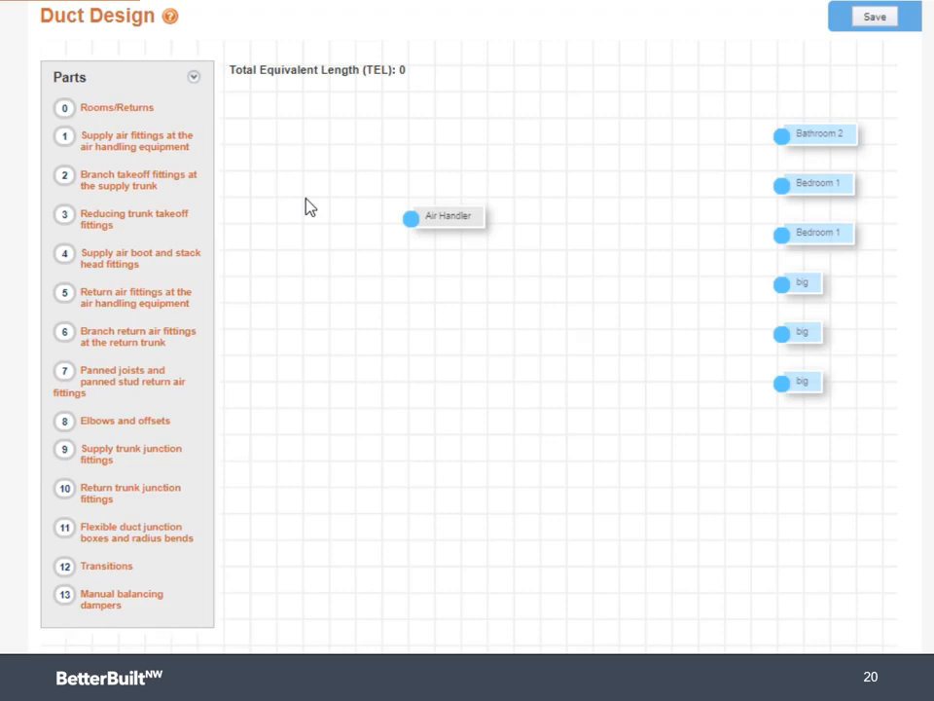
# - Add a return to the duct layout near the Air Handler and set its percentage of air to 100
pyautogui.click(136, 115)
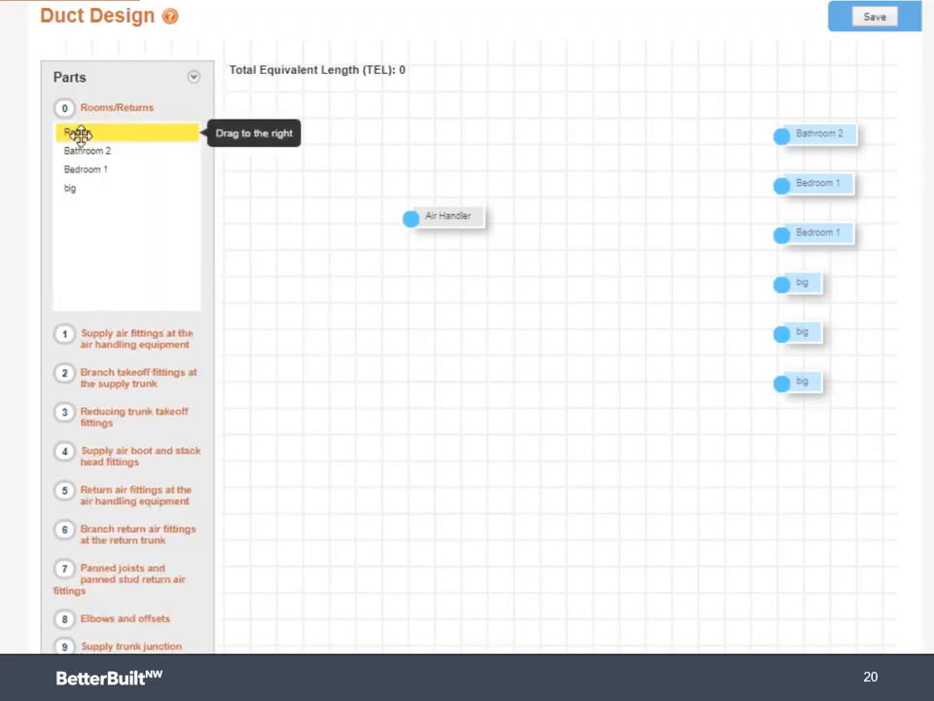
pyautogui.moveTo(78, 137); pyautogui.dragTo(277, 144)
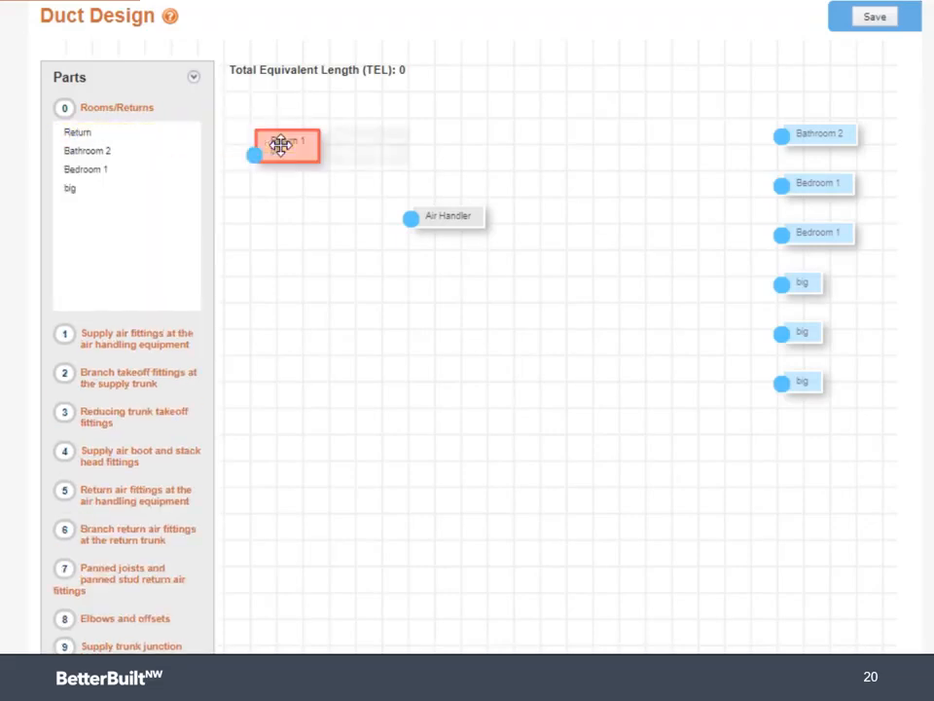
pyautogui.click(283, 146)
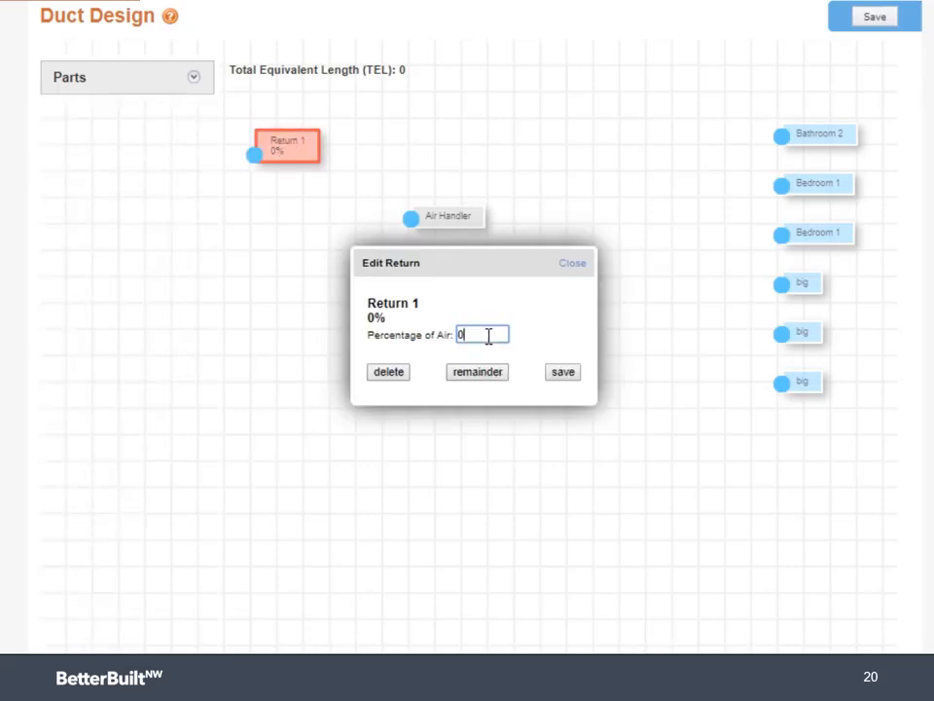
pyautogui.write('100')
pyautogui.click(569, 381)
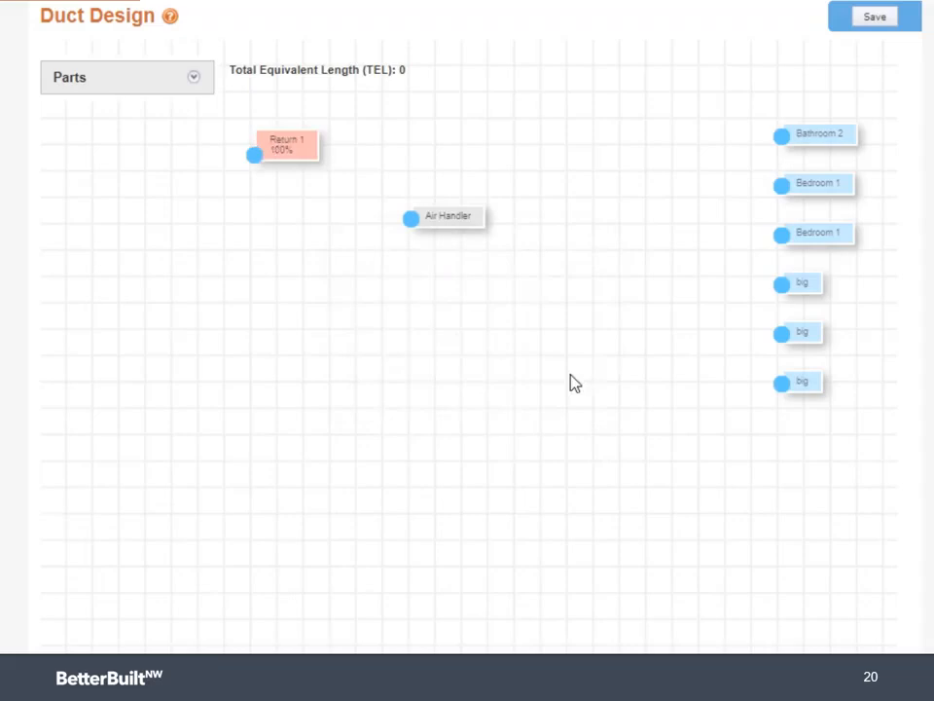
# - Add a G8 Medium elbow fitting below Return 1 and connect the return to it, leaving space between them
pyautogui.click(151, 78)
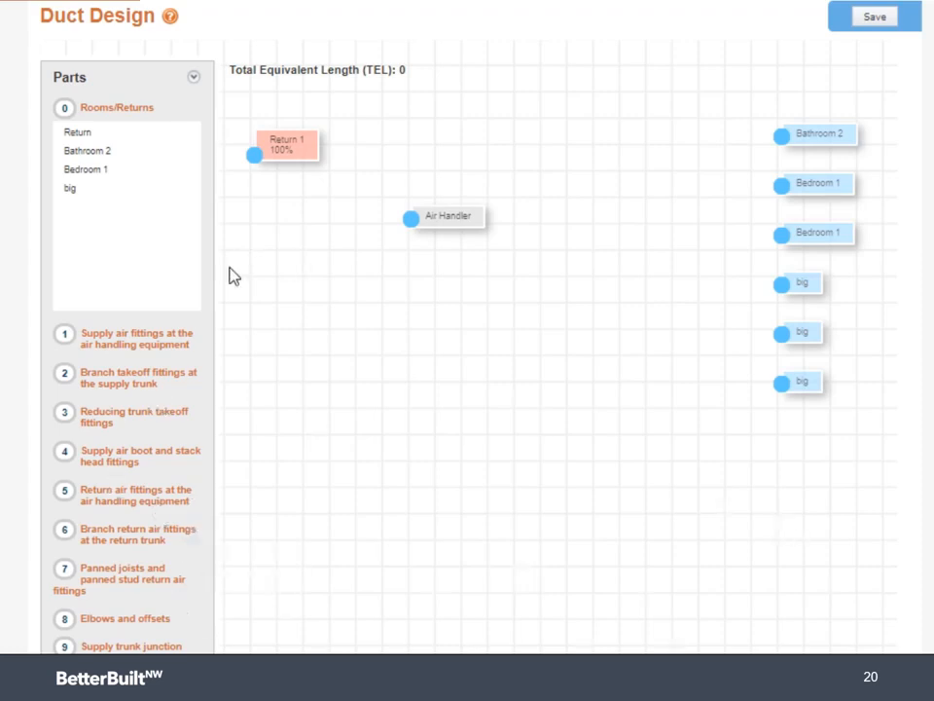
pyautogui.click(171, 117)
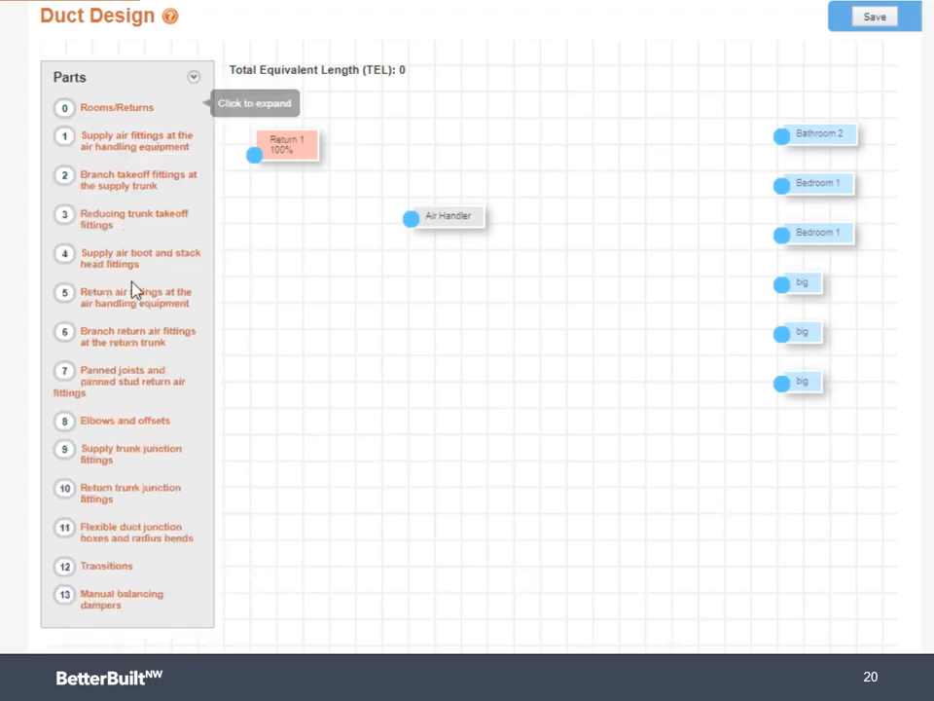
pyautogui.click(122, 426)
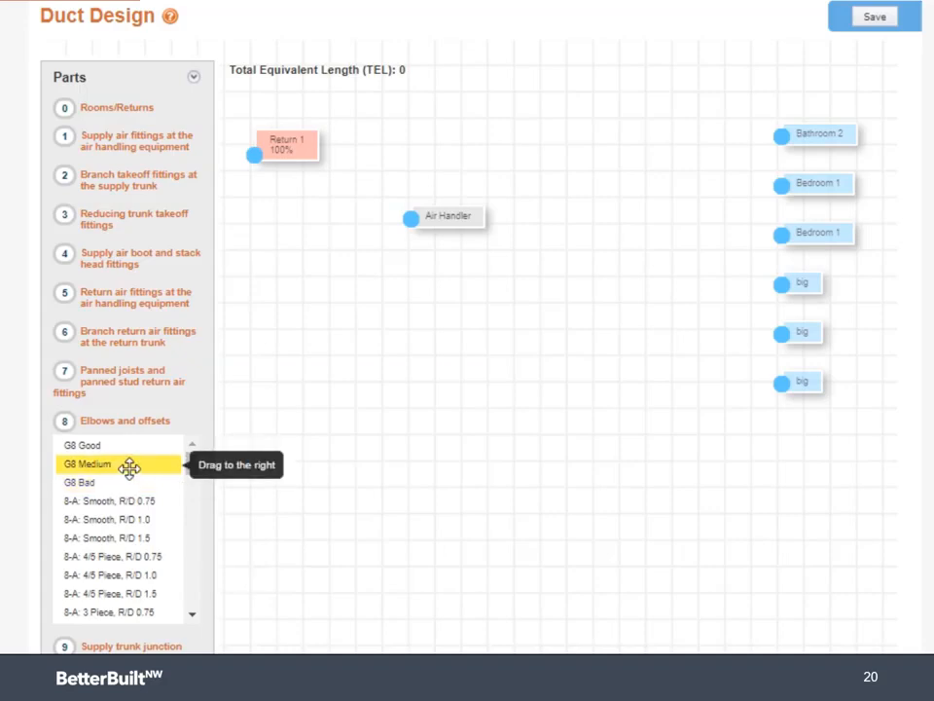
pyautogui.moveTo(129, 468); pyautogui.dragTo(319, 203)
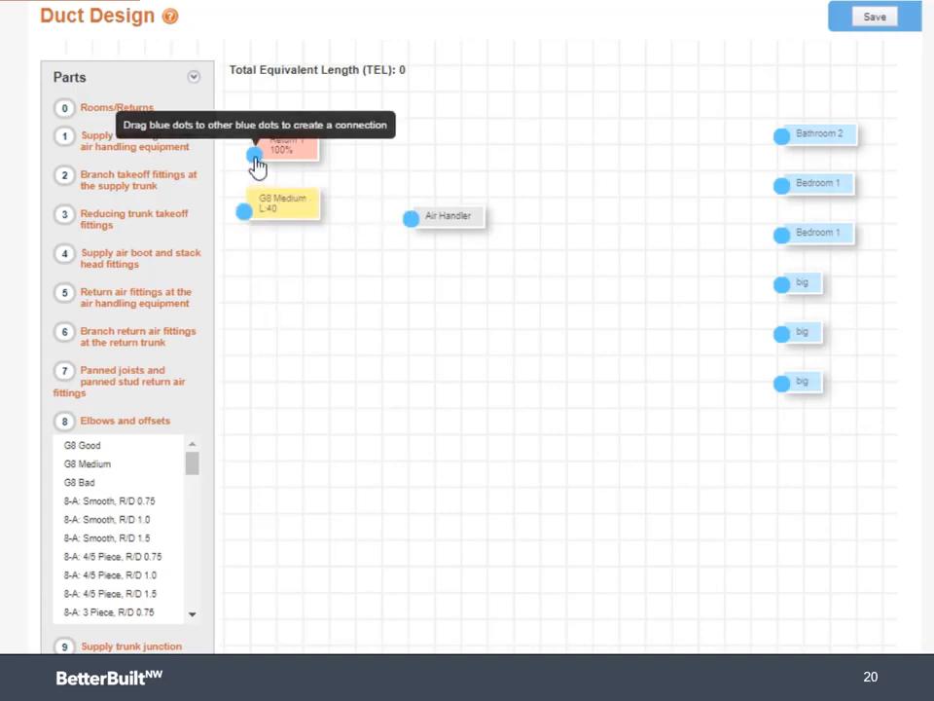
pyautogui.moveTo(255, 158); pyautogui.dragTo(273, 326)
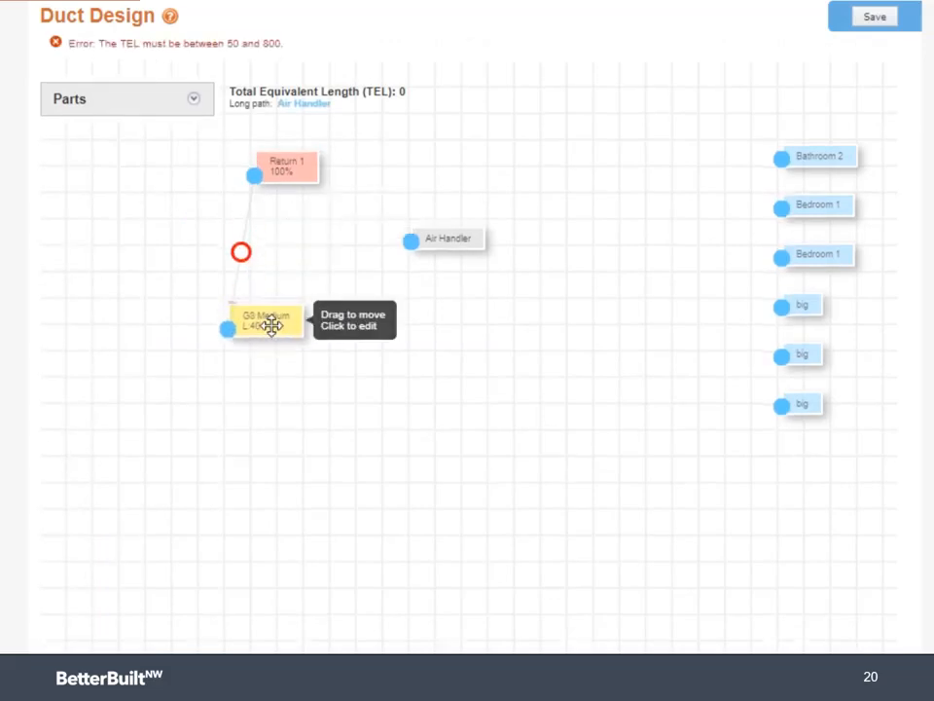
# - Set the straight duct length between Return 1 and the G8 Medium elbow to 1 and move the elbow up close beneath the return
pyautogui.click(239, 255)
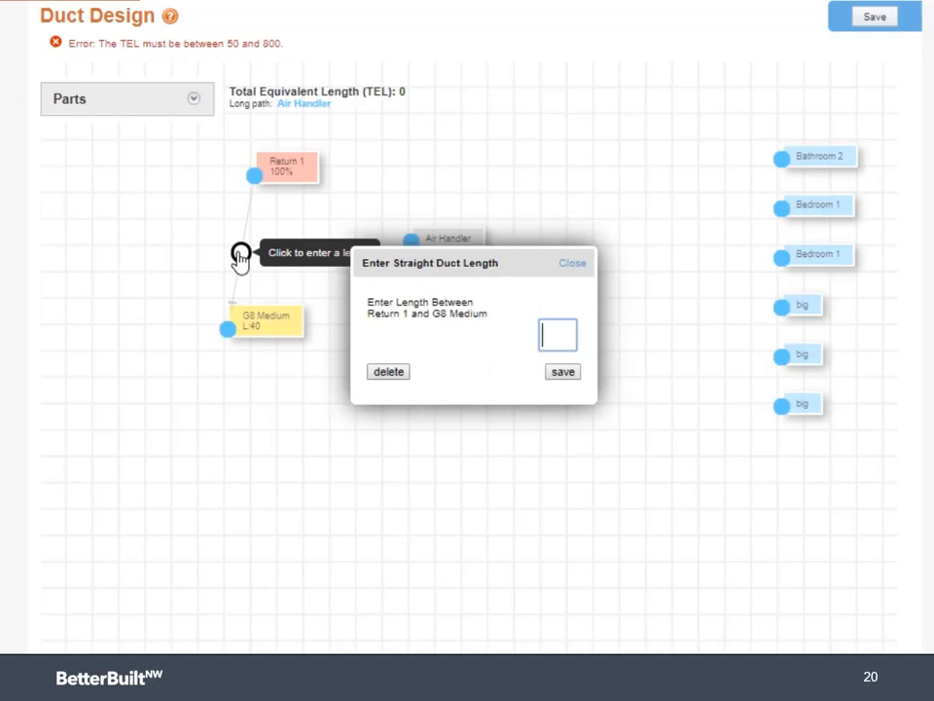
pyautogui.write('1')
pyautogui.click(562, 373)
pyautogui.moveTo(287, 323); pyautogui.dragTo(309, 226)
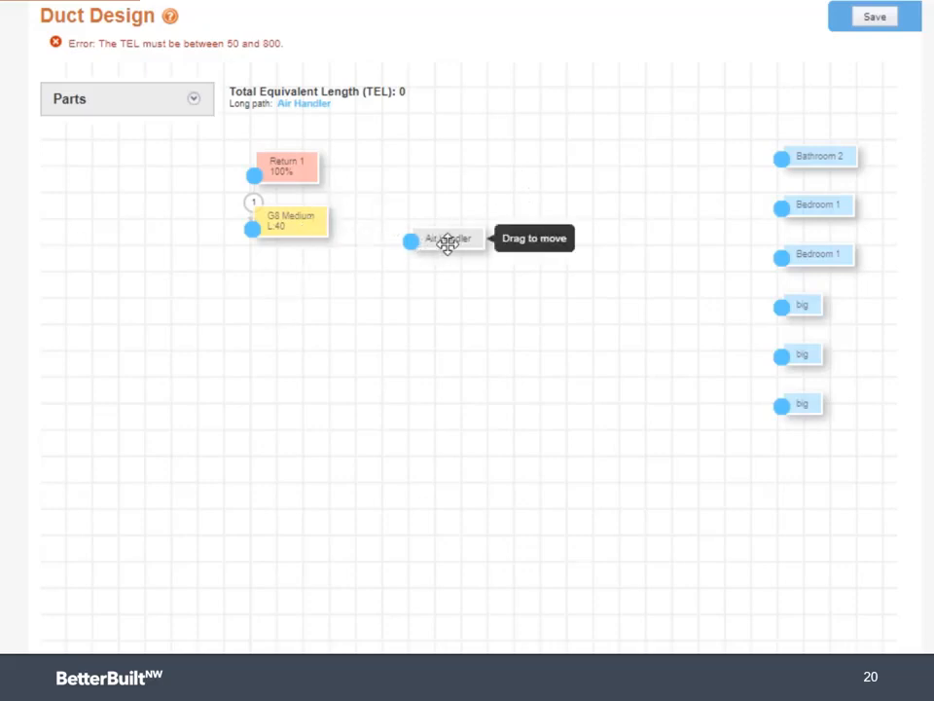
# - Move the Air Handler lower and farther from the return, and add a second G8 Medium elbow just above it
pyautogui.moveTo(447, 244); pyautogui.dragTo(490, 282)
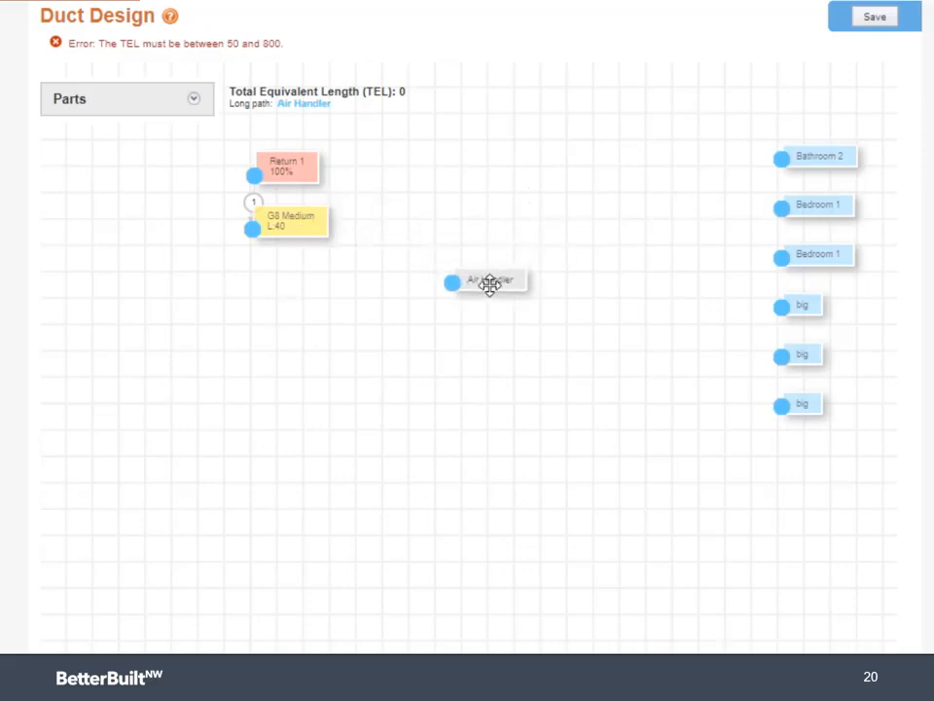
pyautogui.click(195, 101)
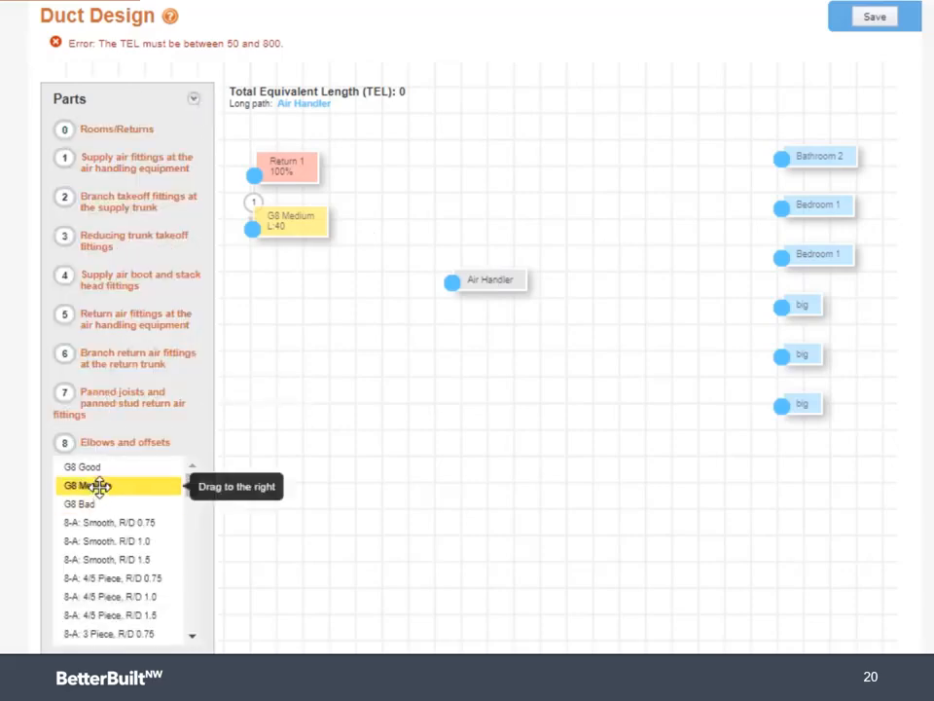
pyautogui.moveTo(99, 486); pyautogui.dragTo(436, 224)
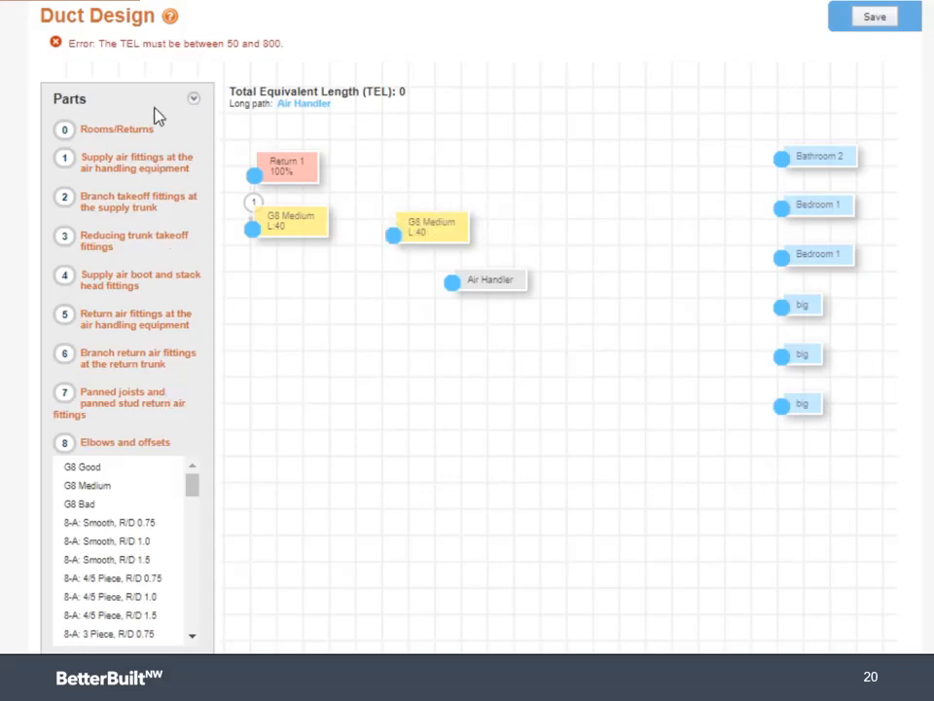
# - Add a G5 Medium return air fitting above the Air Handler, and move the second G8 Medium elbow below the first one to make room
pyautogui.click(134, 328)
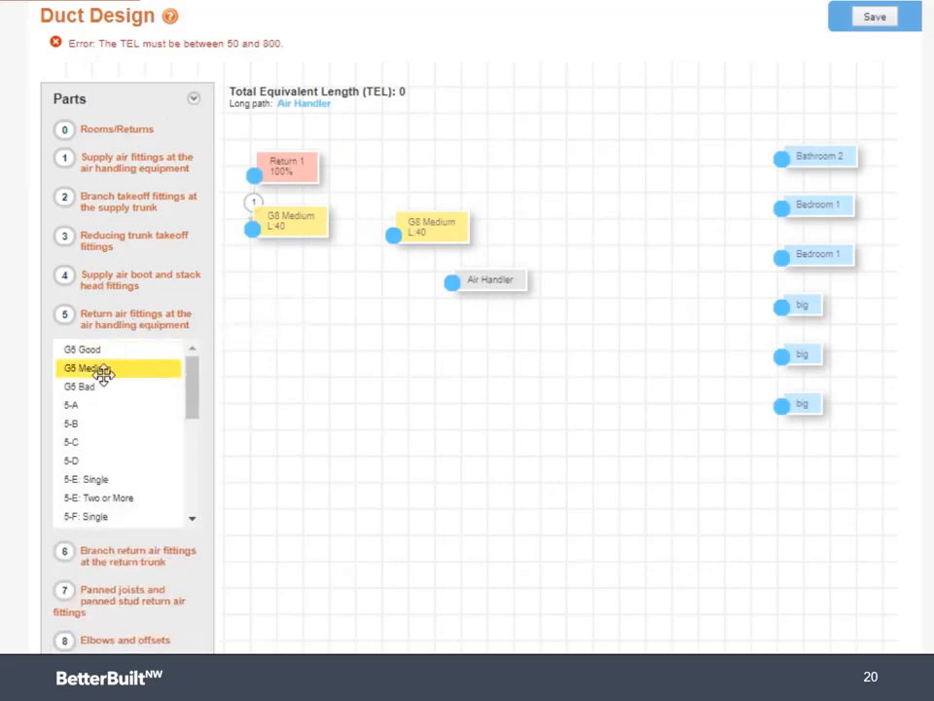
pyautogui.moveTo(98, 369); pyautogui.dragTo(529, 234)
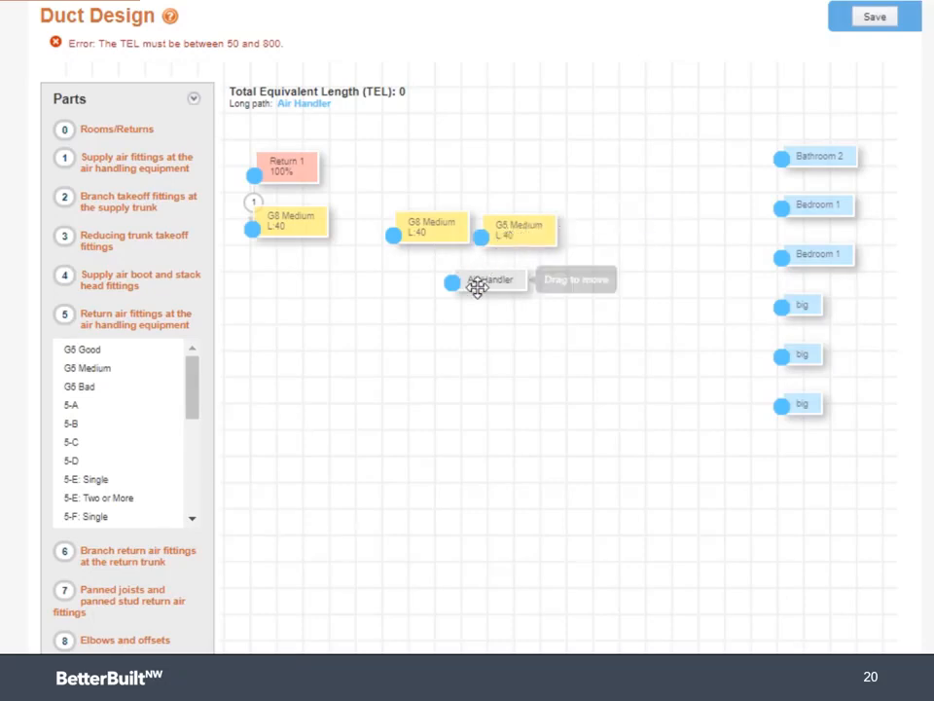
pyautogui.moveTo(480, 286); pyautogui.dragTo(519, 312)
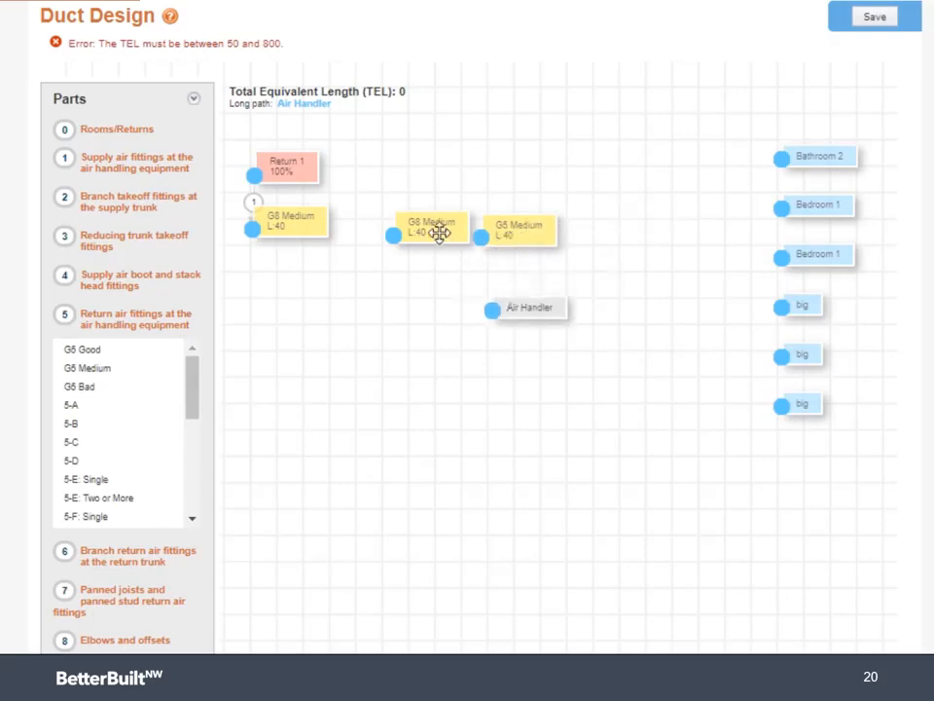
pyautogui.moveTo(440, 233); pyautogui.dragTo(337, 308)
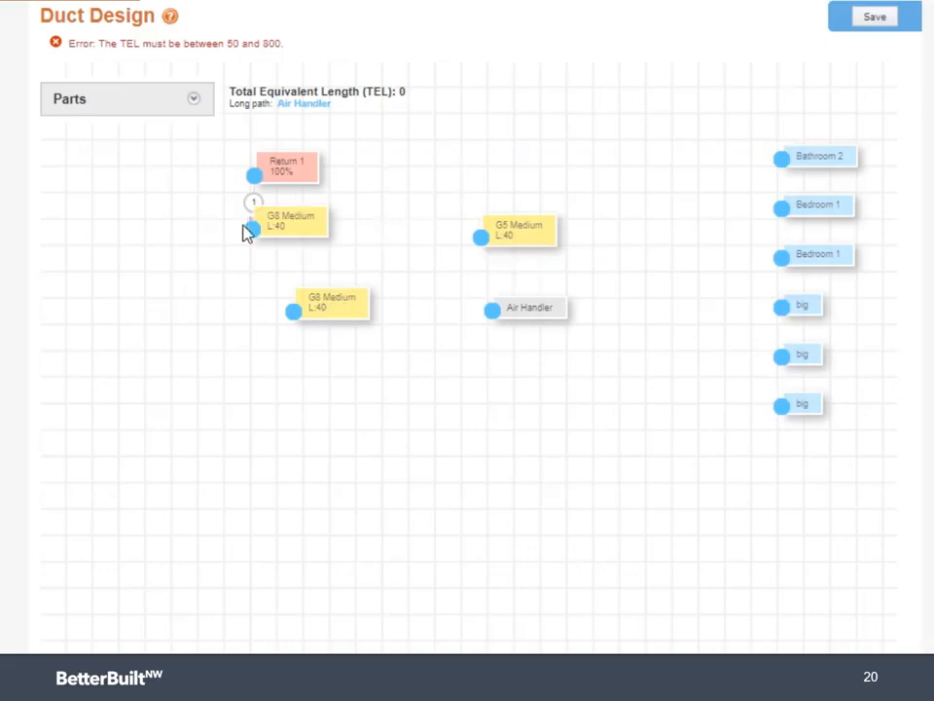
# - Connect the upper G8 Medium elbow to the lower G8 Medium elbow with a straight duct length of 30
pyautogui.moveTo(252, 231); pyautogui.dragTo(293, 312)
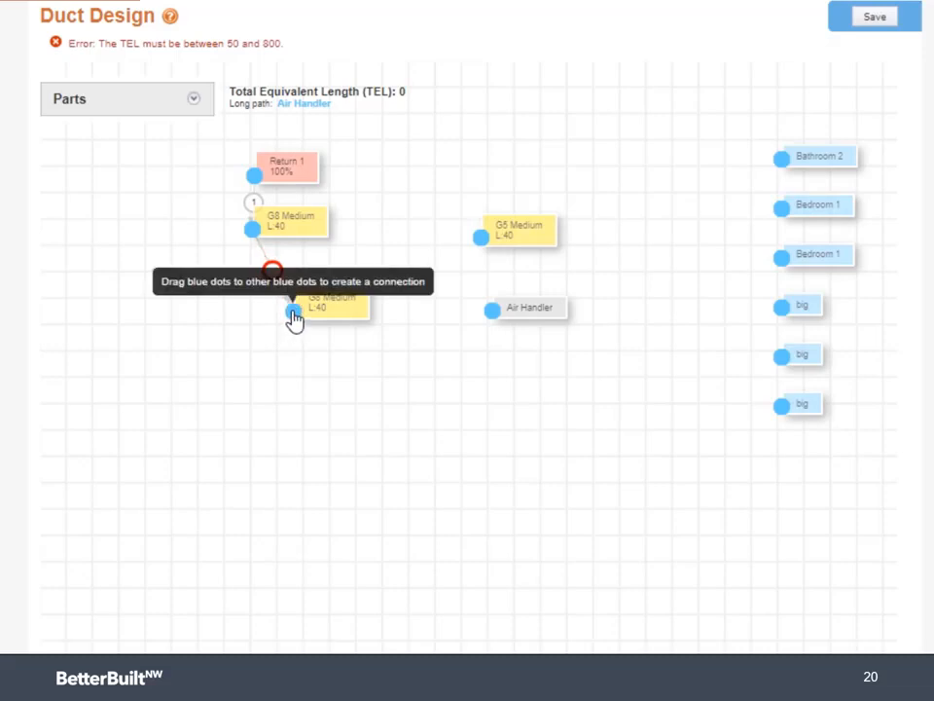
pyautogui.click(272, 275)
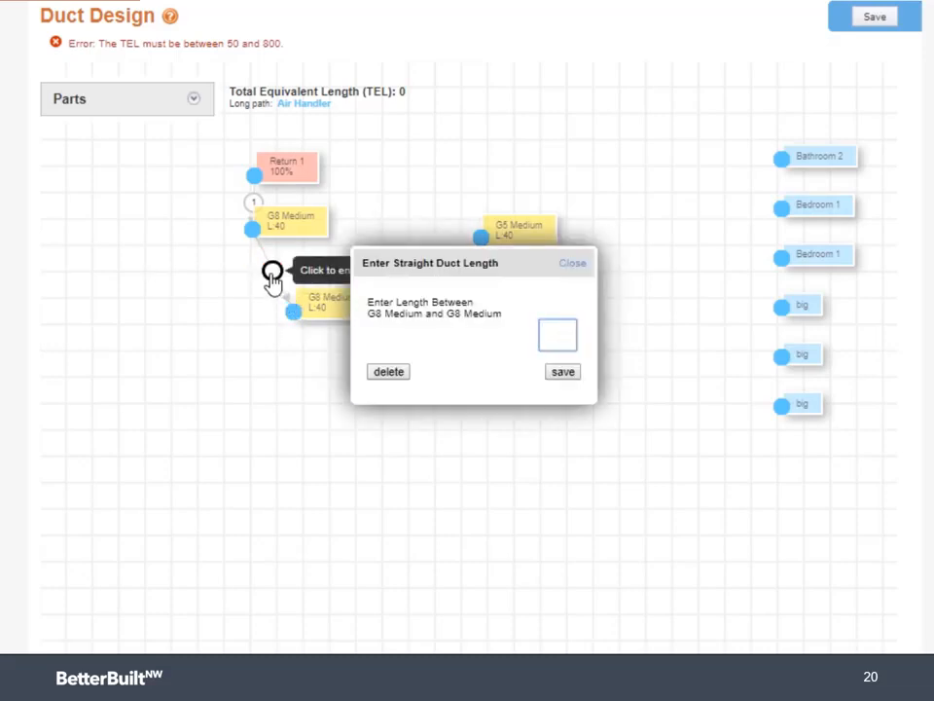
pyautogui.write('30')
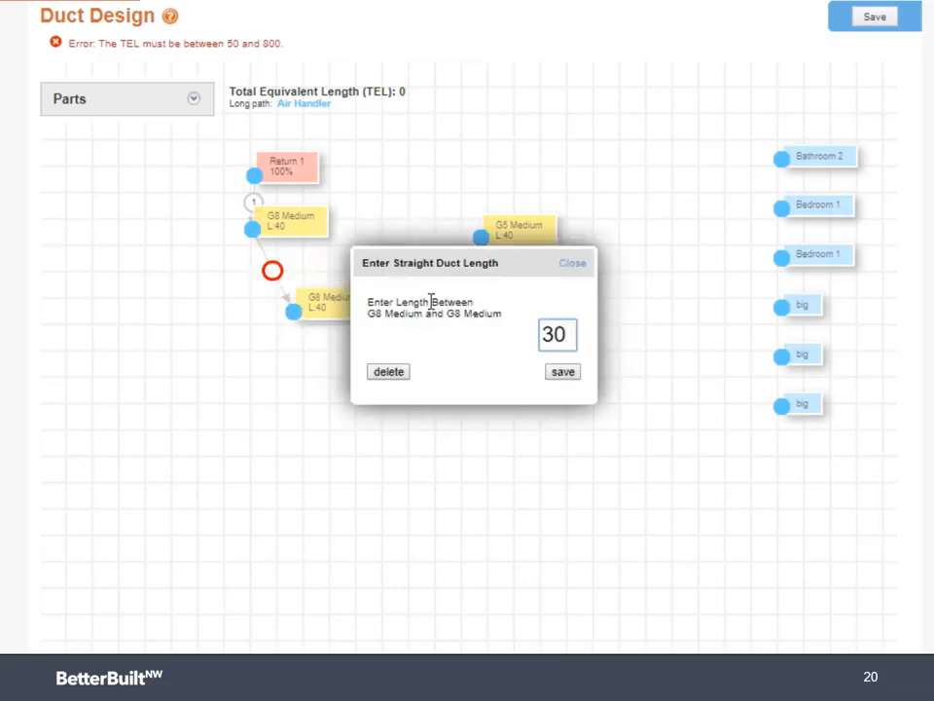
pyautogui.click(563, 372)
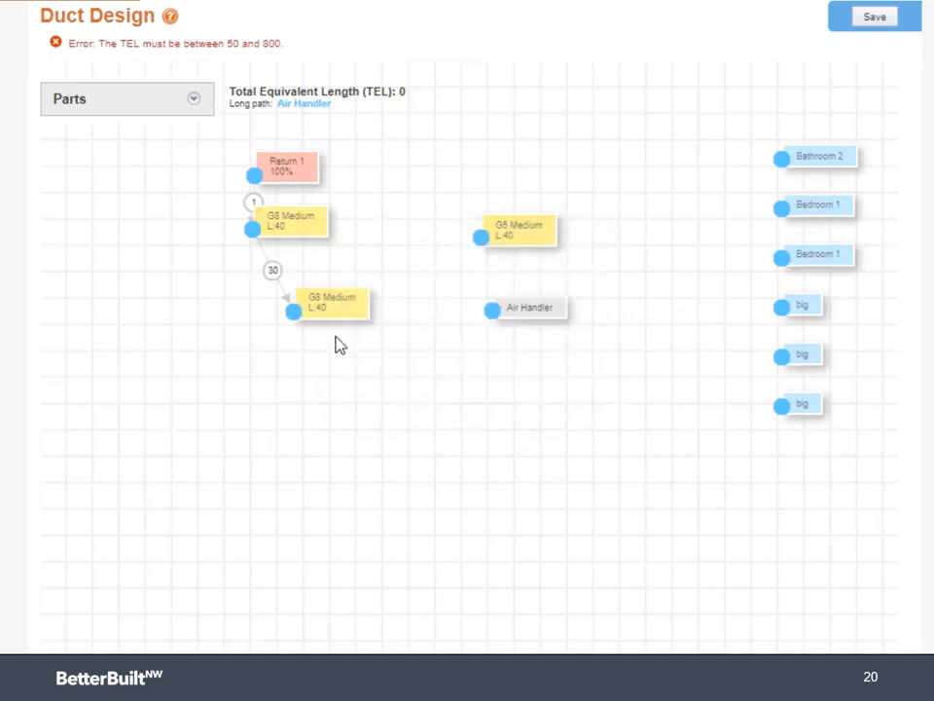
# - Connect the lower G8 Medium elbow to the G5 Medium fitting with a straight duct length of 1
pyautogui.moveTo(293, 310)
pyautogui.mouseDown()
pyautogui.moveTo(463, 263)
pyautogui.moveTo(483, 238)
pyautogui.moveTo(480, 246)
pyautogui.mouseUp()
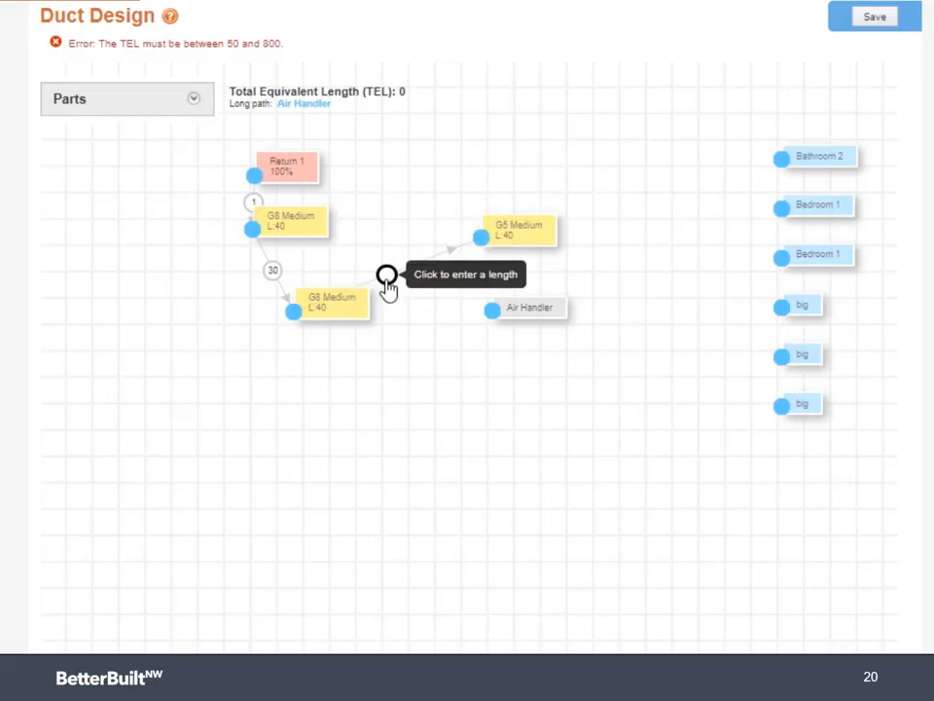
pyautogui.click(388, 280)
pyautogui.write('1')
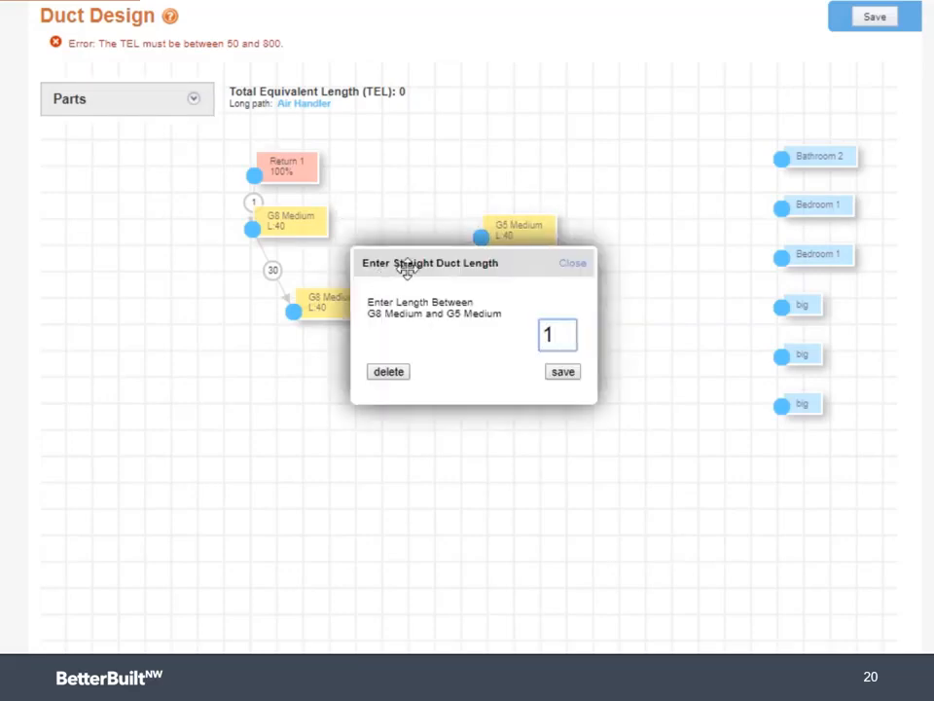
pyautogui.click(563, 375)
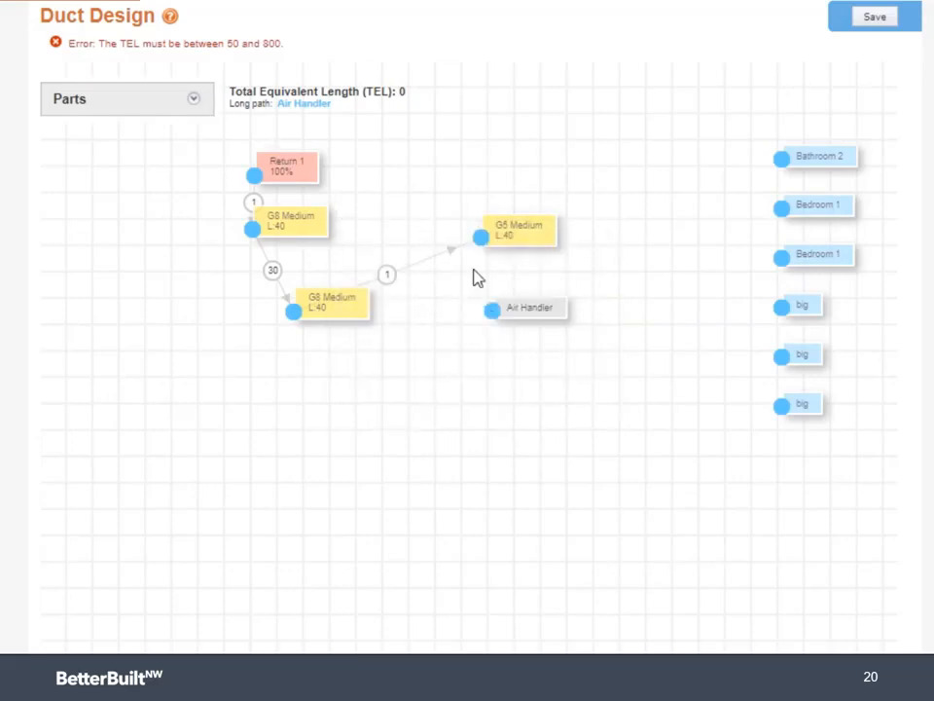
# - Connect the G5 Medium fitting to the Air Handler with a straight duct length of 1, and arrange both in sequence below the lower G8 Medium elbow
pyautogui.moveTo(488, 253); pyautogui.dragTo(494, 313)
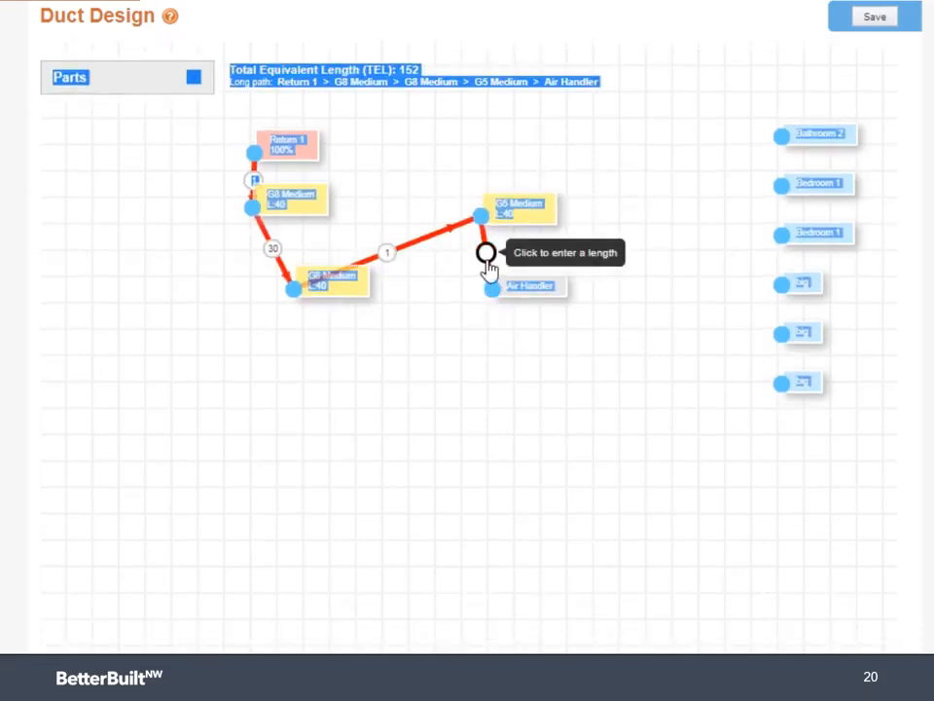
pyautogui.click(487, 261)
pyautogui.click(485, 255)
pyautogui.write('1')
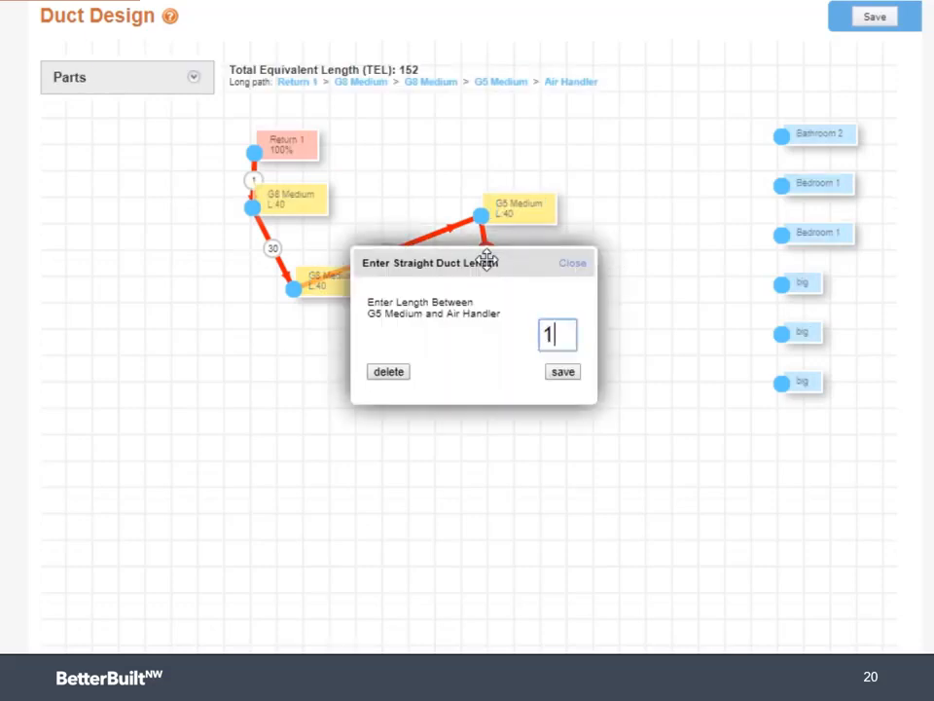
pyautogui.click(571, 383)
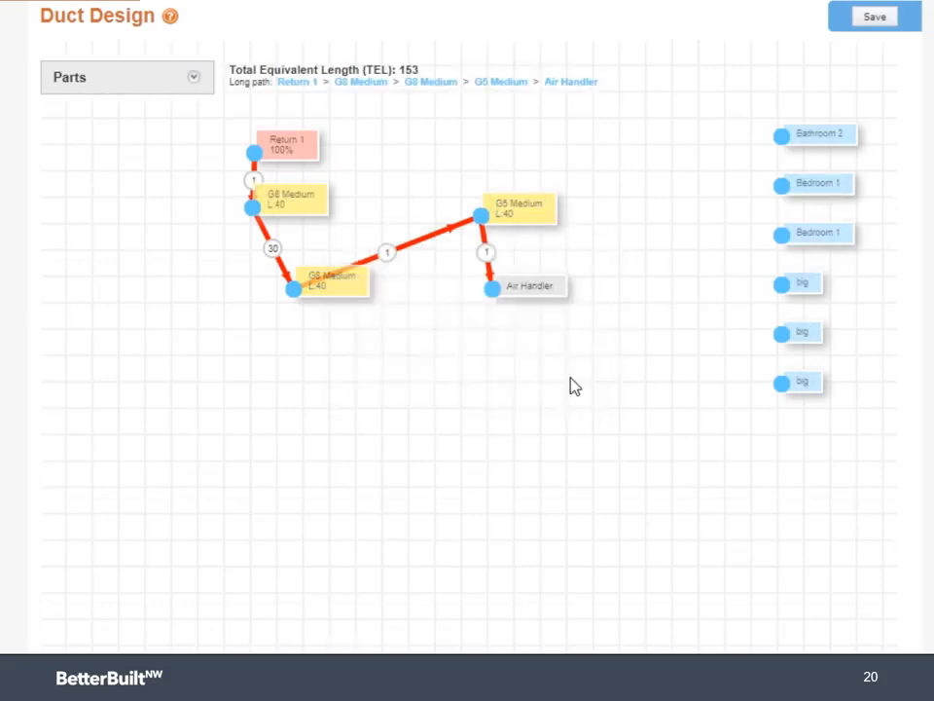
pyautogui.moveTo(527, 219); pyautogui.dragTo(352, 371)
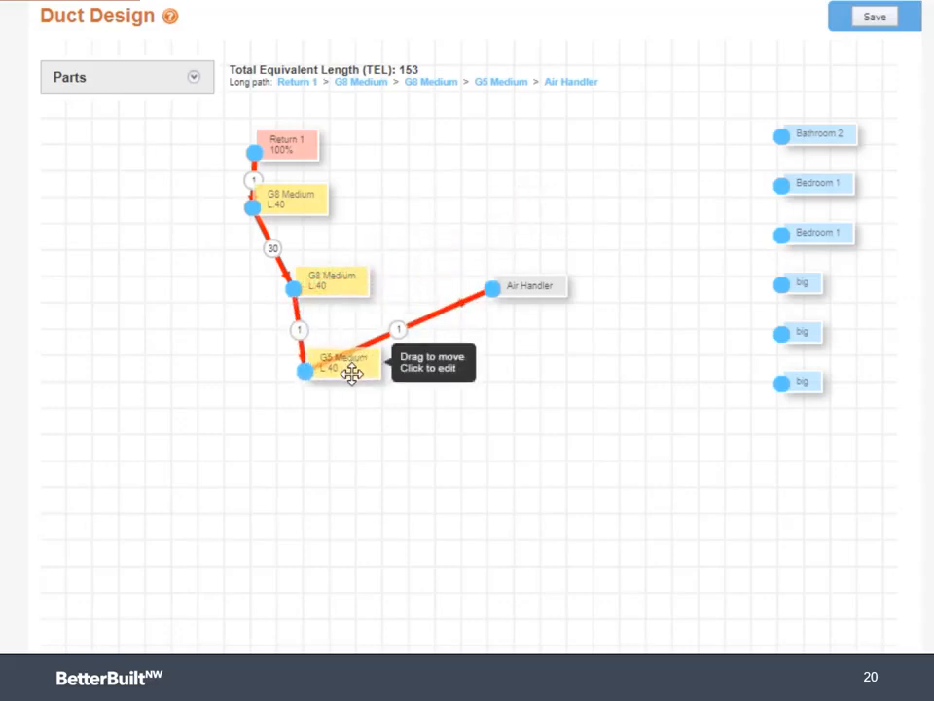
pyautogui.moveTo(525, 288); pyautogui.dragTo(402, 454)
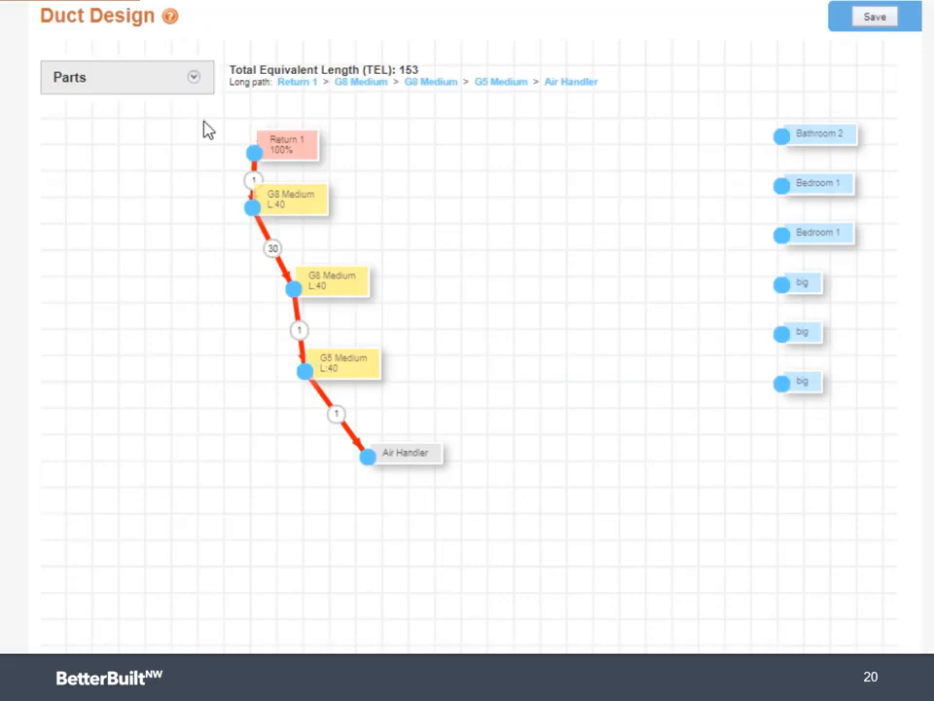
# - Add a G1 Medium supply air fitting just above the Air Handler and connect the Air Handler to it with a straight duct length of 1
pyautogui.click(193, 81)
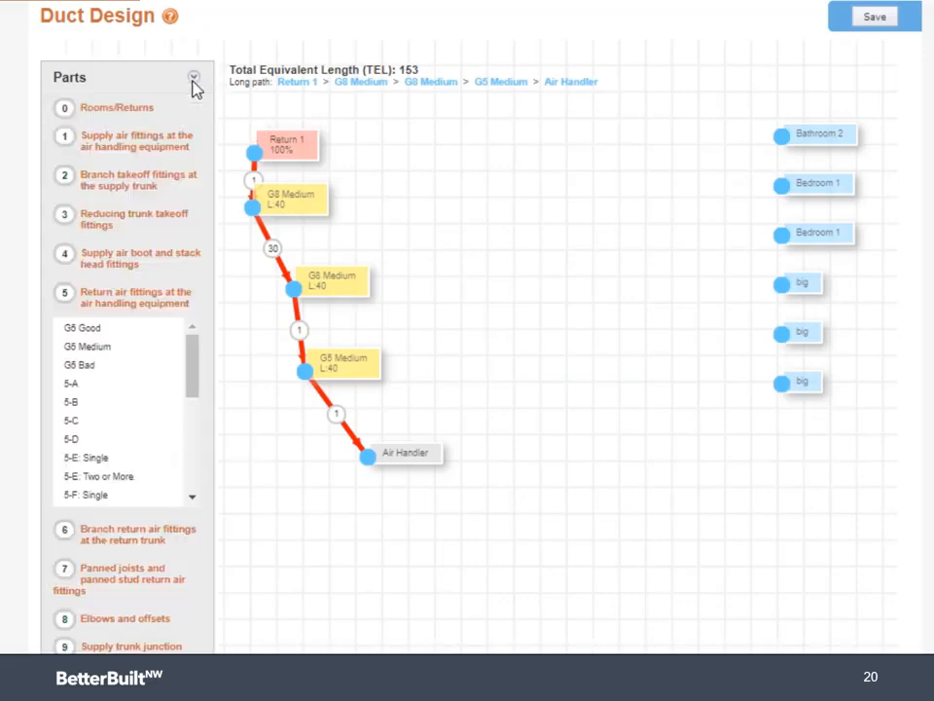
pyautogui.click(121, 154)
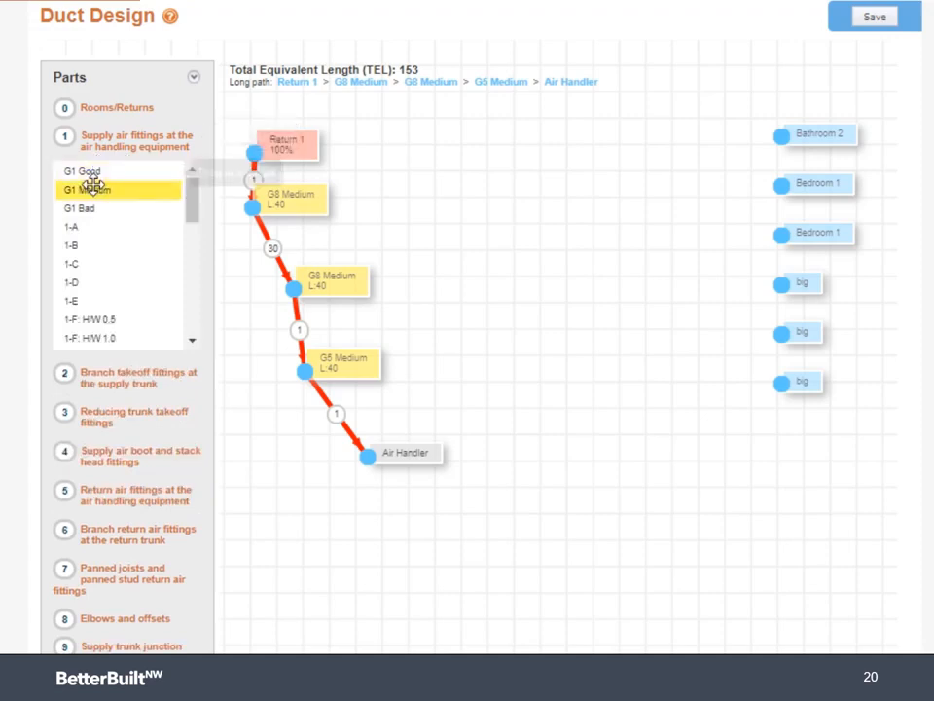
pyautogui.moveTo(93, 187); pyautogui.dragTo(445, 398)
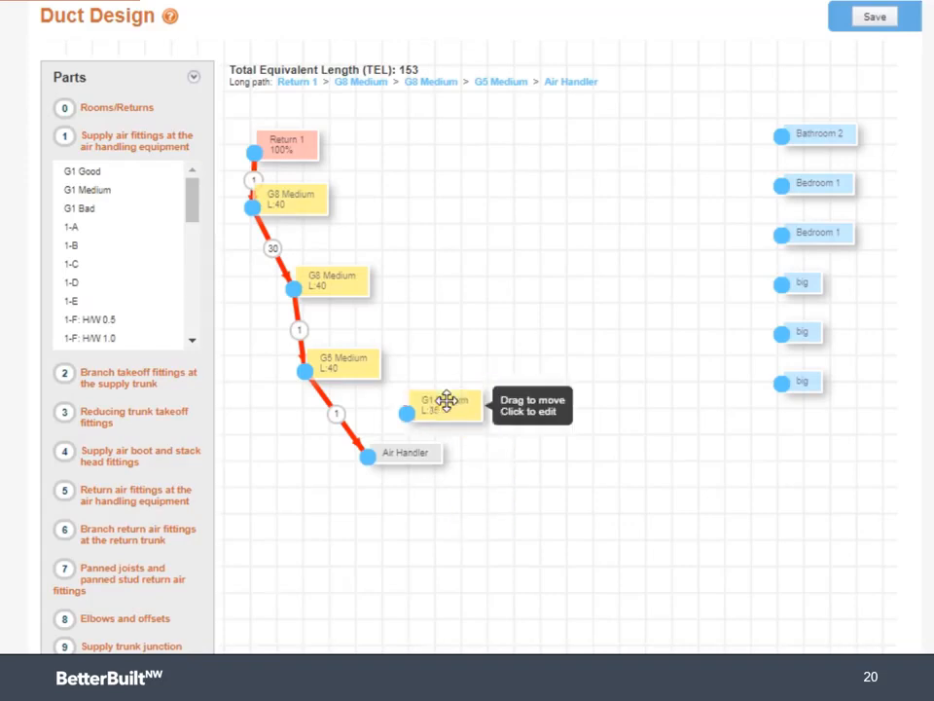
pyautogui.moveTo(370, 460); pyautogui.dragTo(409, 413)
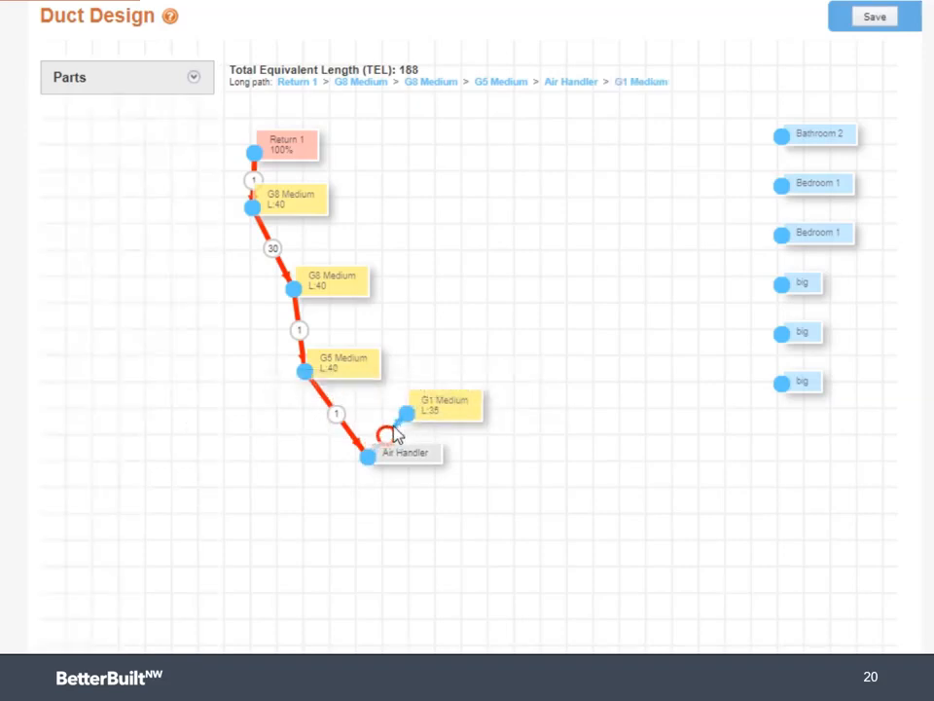
pyautogui.click(388, 436)
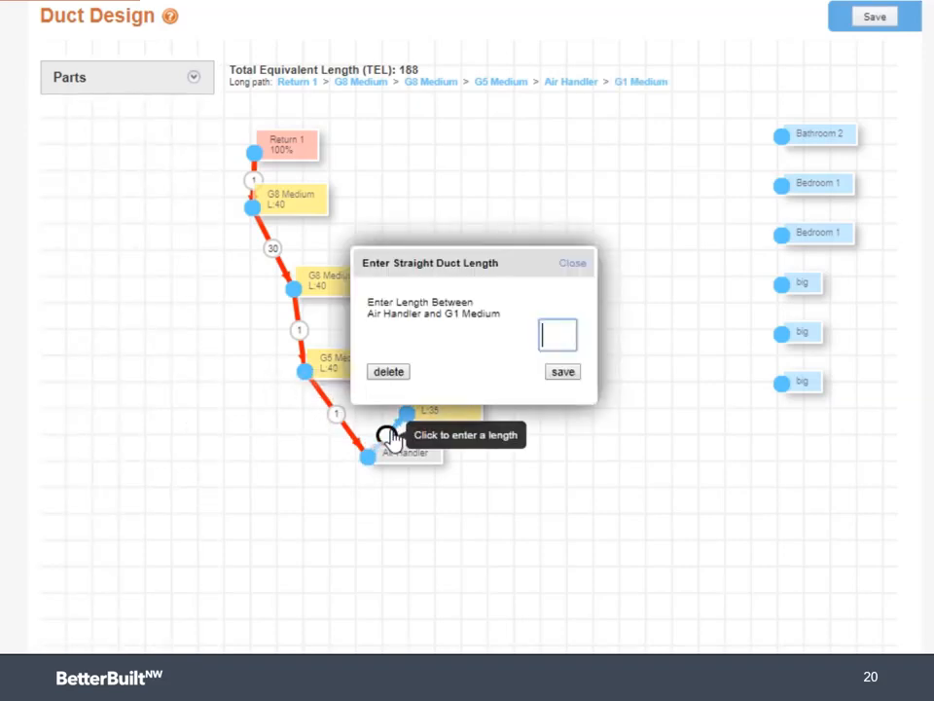
pyautogui.write('1')
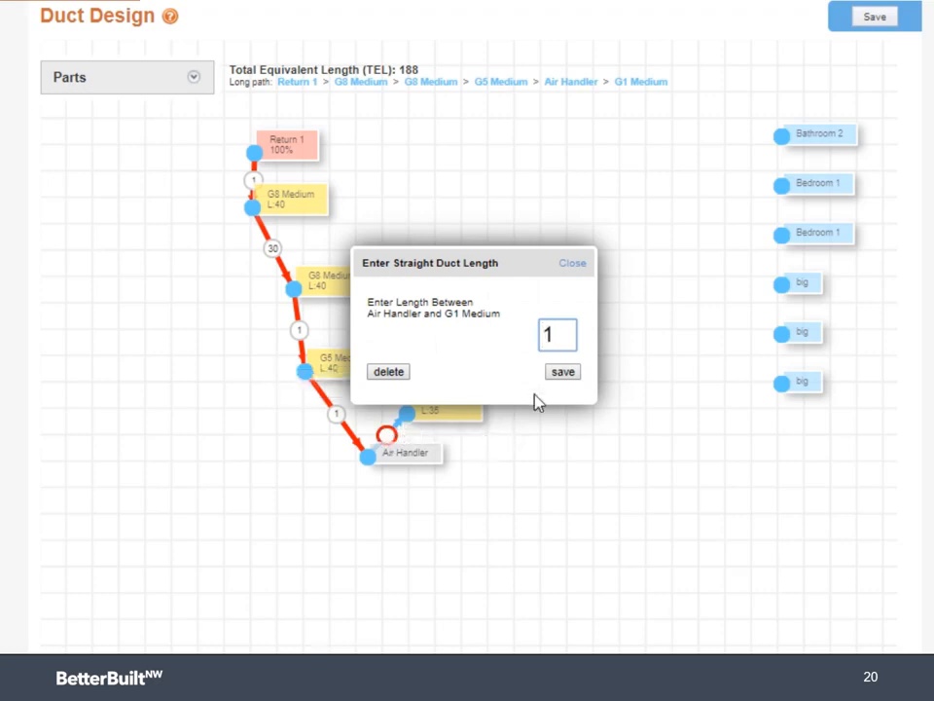
pyautogui.click(571, 375)
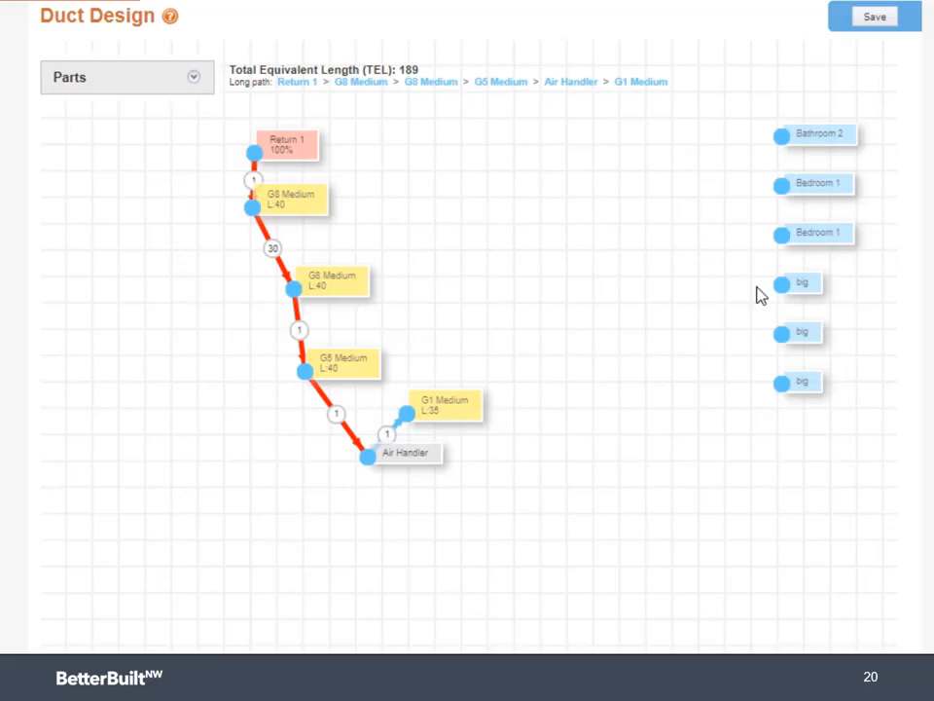
# - Add a G4 Bad supply air boot below the lowest big room and connect it to that room with a straight duct length of 1
pyautogui.click(195, 78)
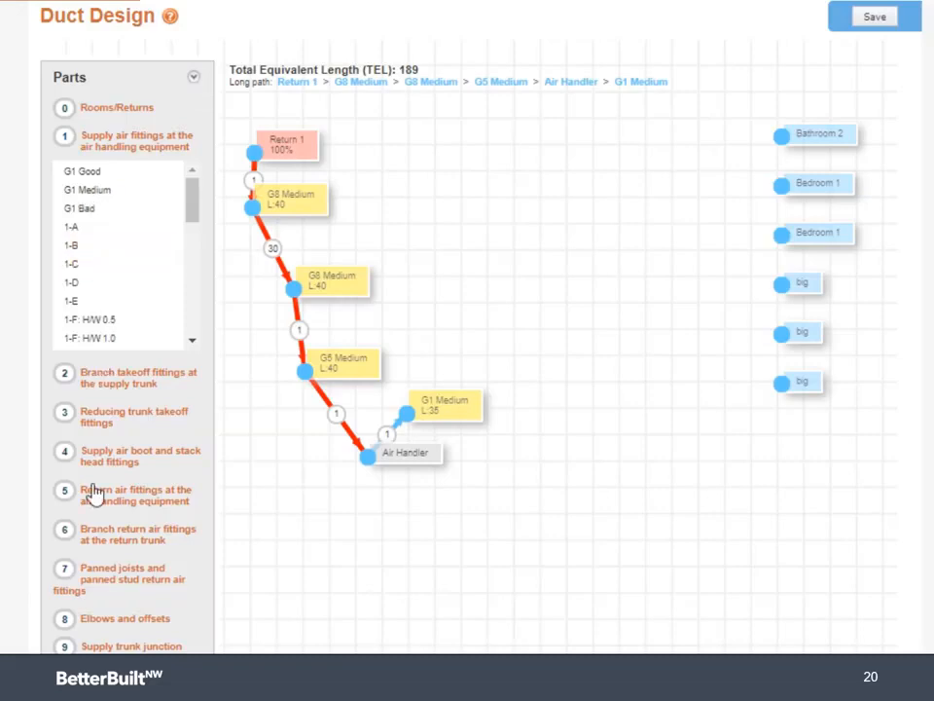
pyautogui.click(122, 461)
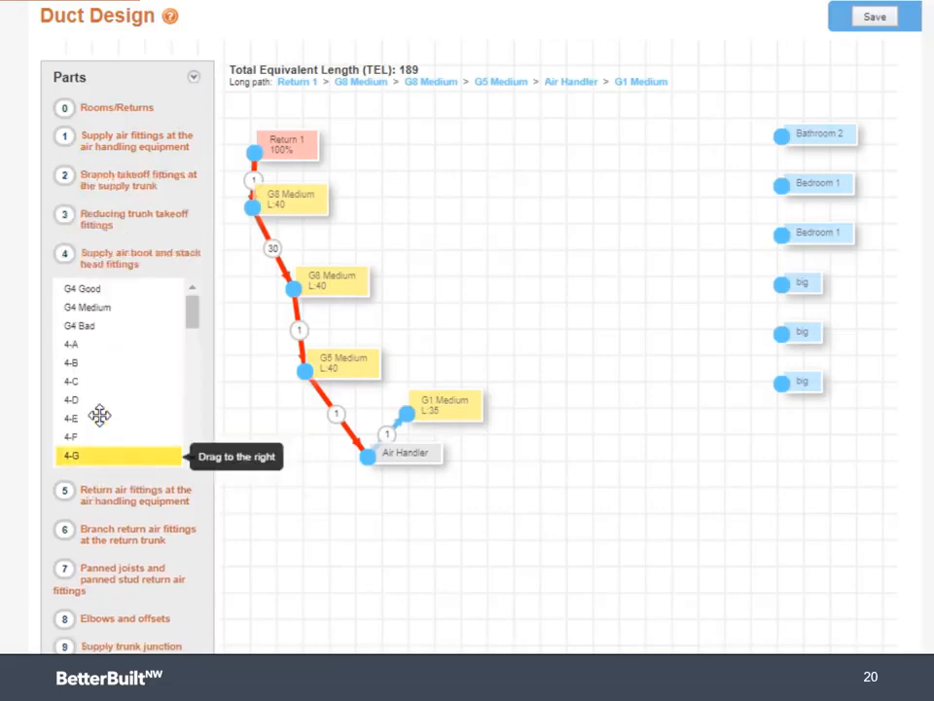
pyautogui.moveTo(106, 327); pyautogui.dragTo(745, 389)
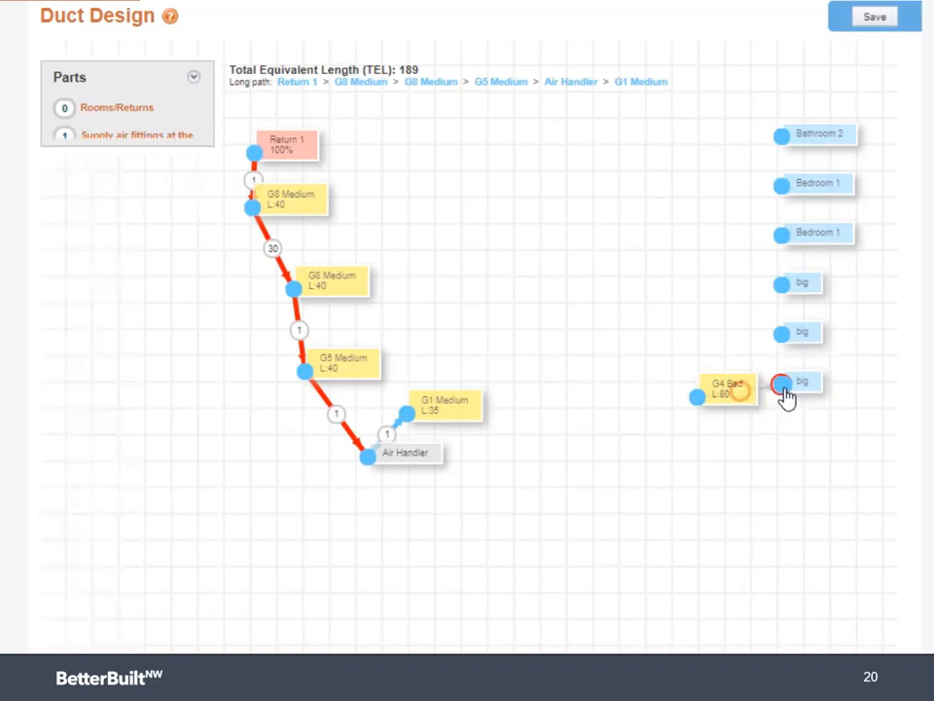
pyautogui.moveTo(716, 378); pyautogui.dragTo(705, 451)
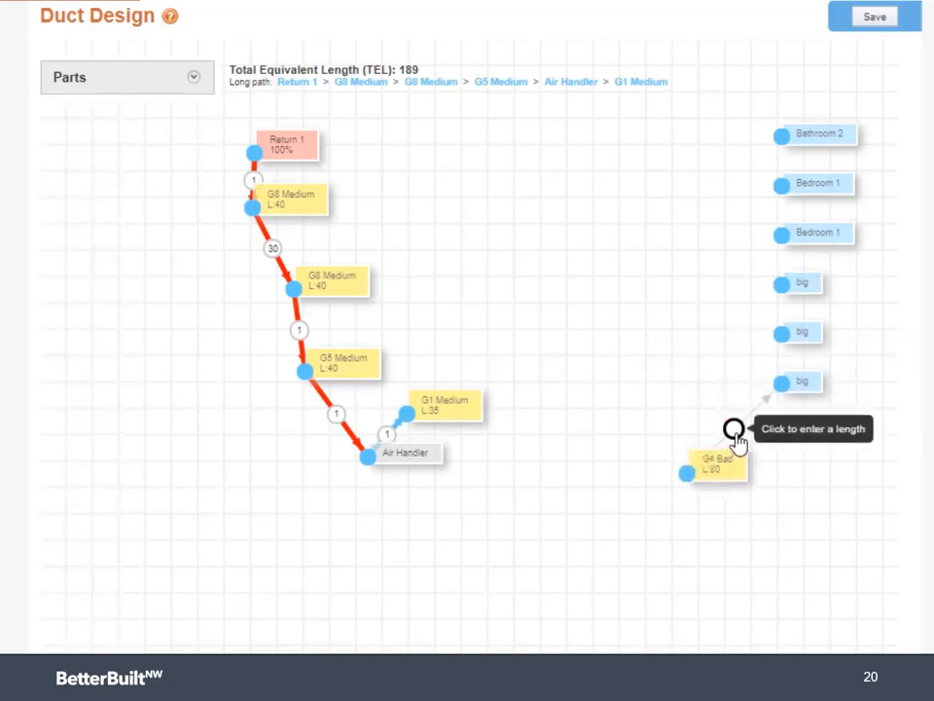
pyautogui.click(735, 431)
pyautogui.write('1')
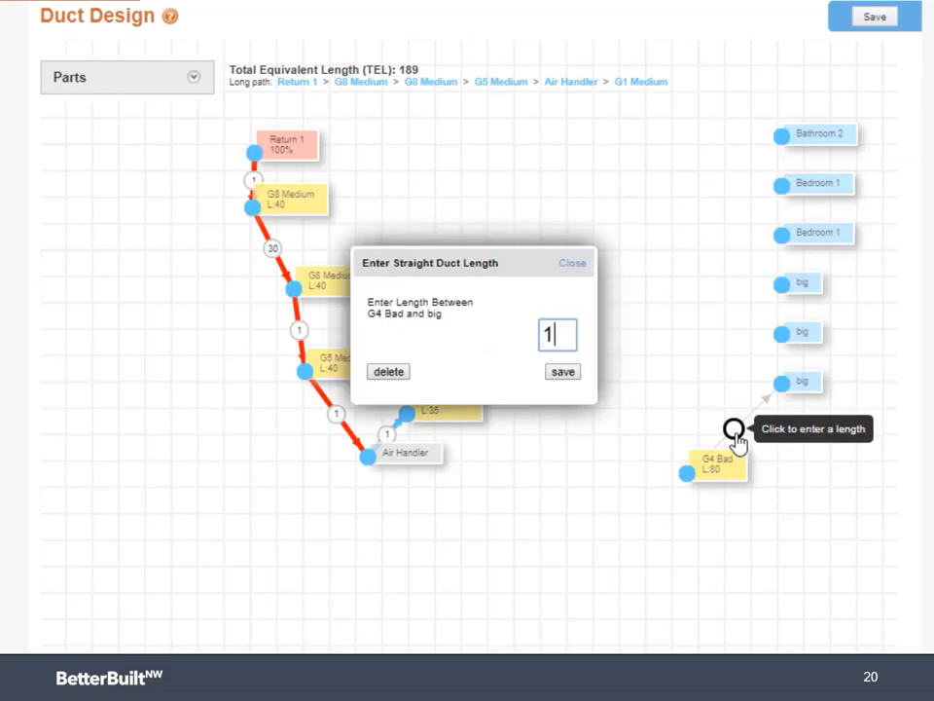
pyautogui.click(565, 374)
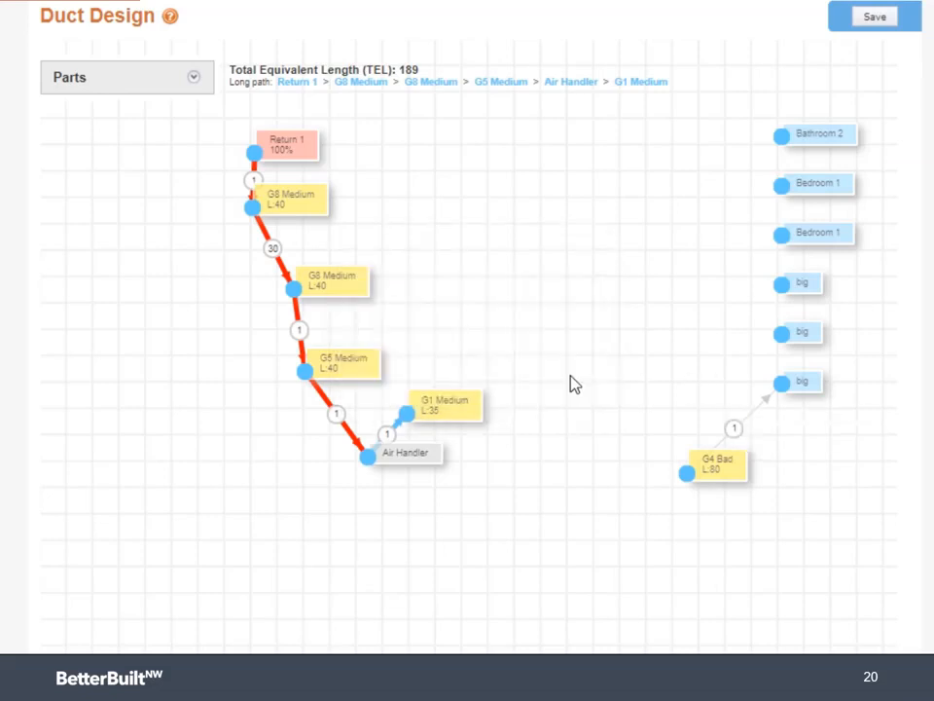
# - Add a G8 Medium elbow between G1 Medium and G4 Bad, and connect it to G4 Bad with a straight duct length of 1
pyautogui.click(194, 78)
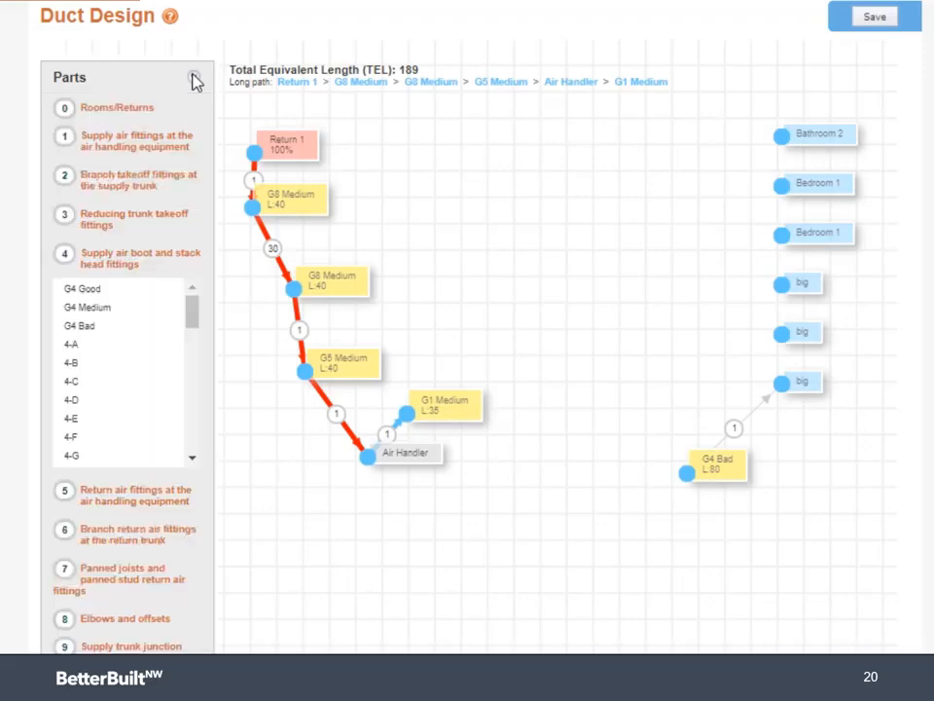
pyautogui.click(117, 623)
pyautogui.moveTo(88, 464); pyautogui.dragTo(683, 485)
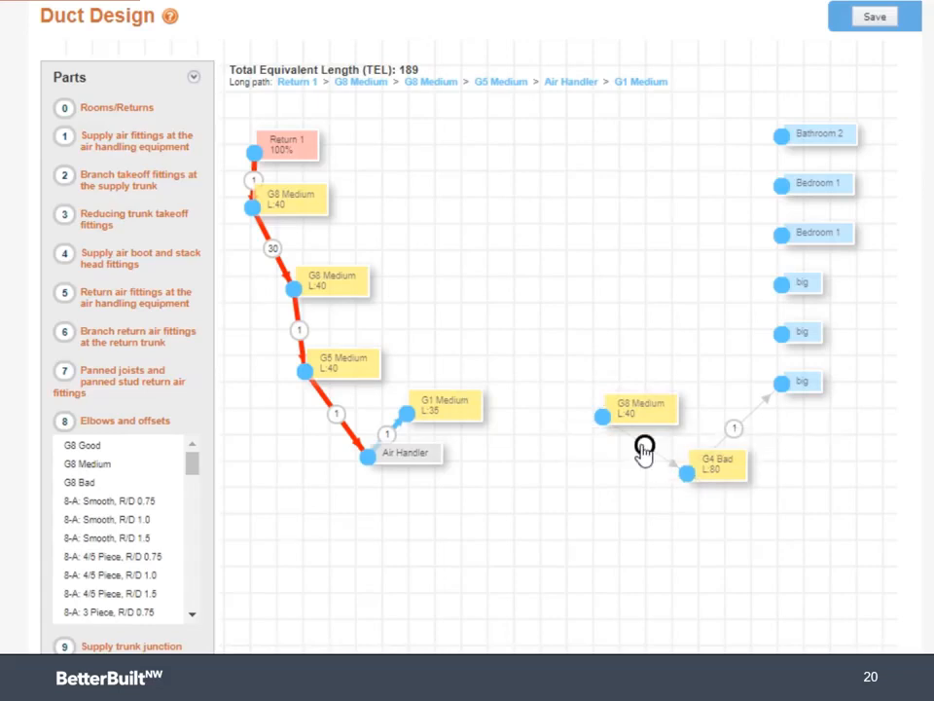
pyautogui.click(644, 448)
pyautogui.write('1')
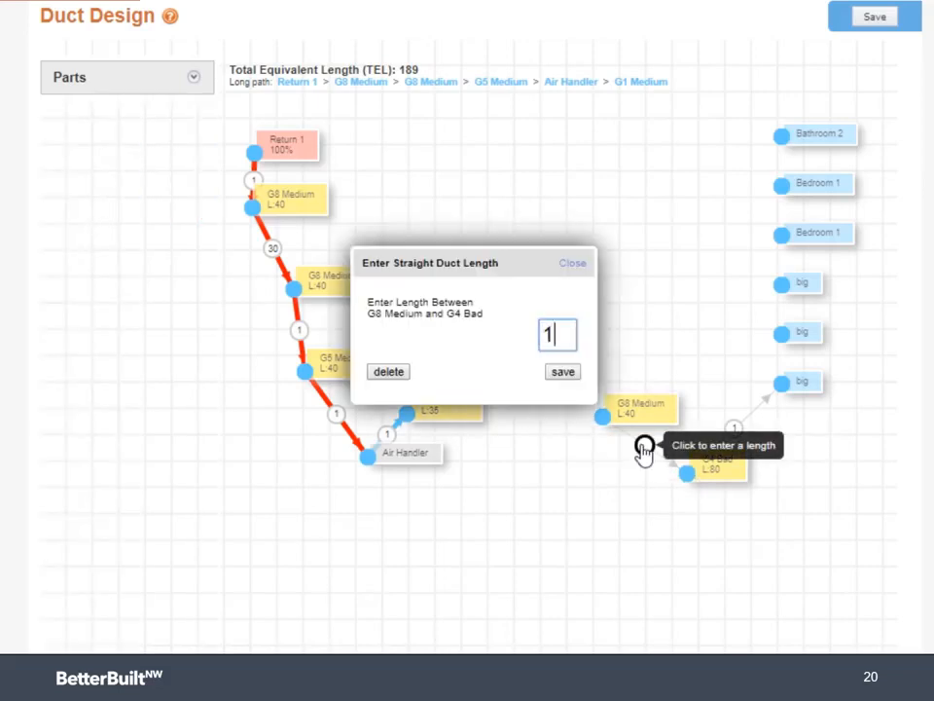
pyautogui.click(571, 375)
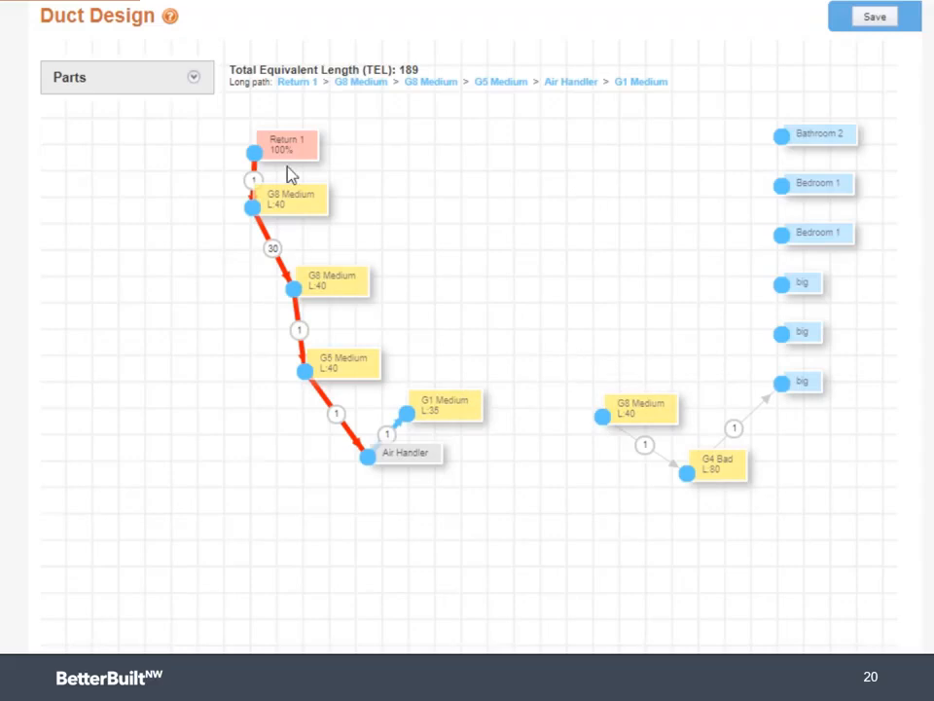
# - Add a G2 Medium branch takeoff, connect G1 Medium to it with a straight duct length of 30, and move G1 Medium further above the Air Handler
pyautogui.click(194, 78)
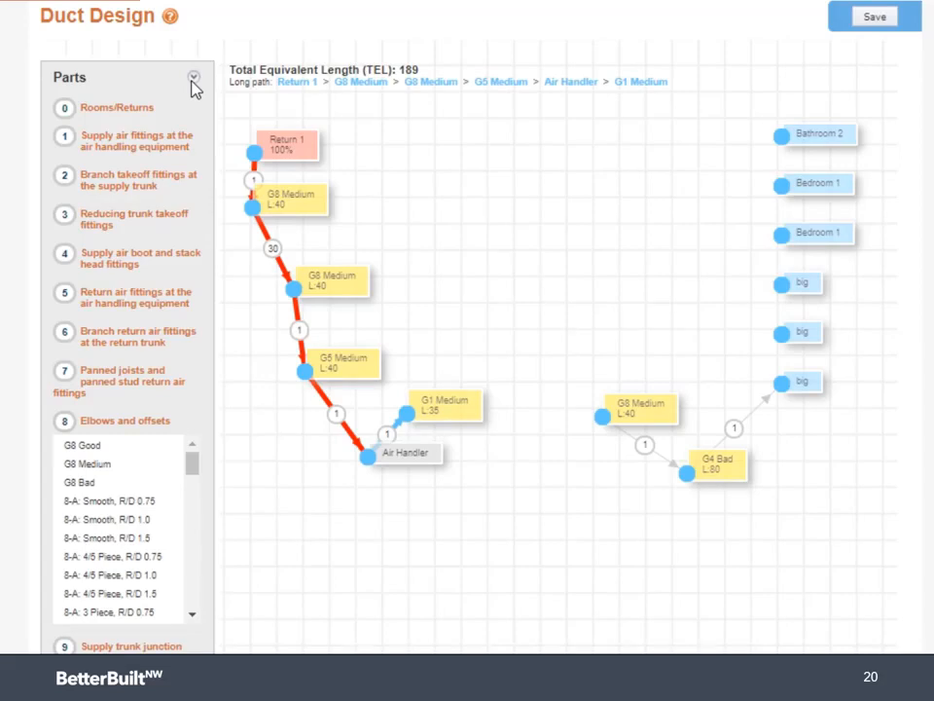
pyautogui.click(123, 182)
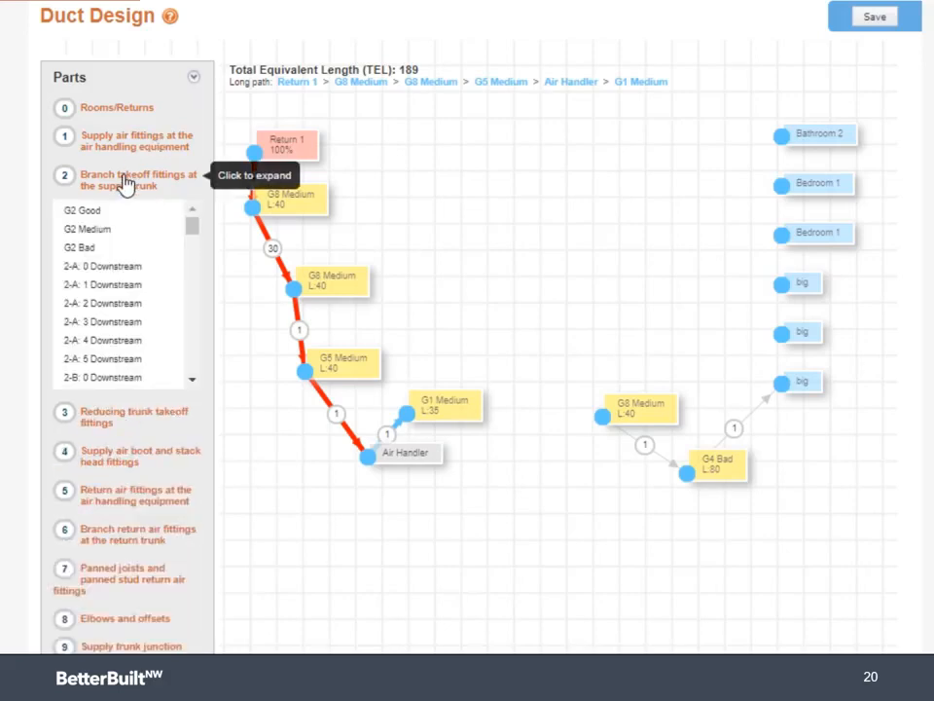
pyautogui.moveTo(111, 229); pyautogui.dragTo(584, 354)
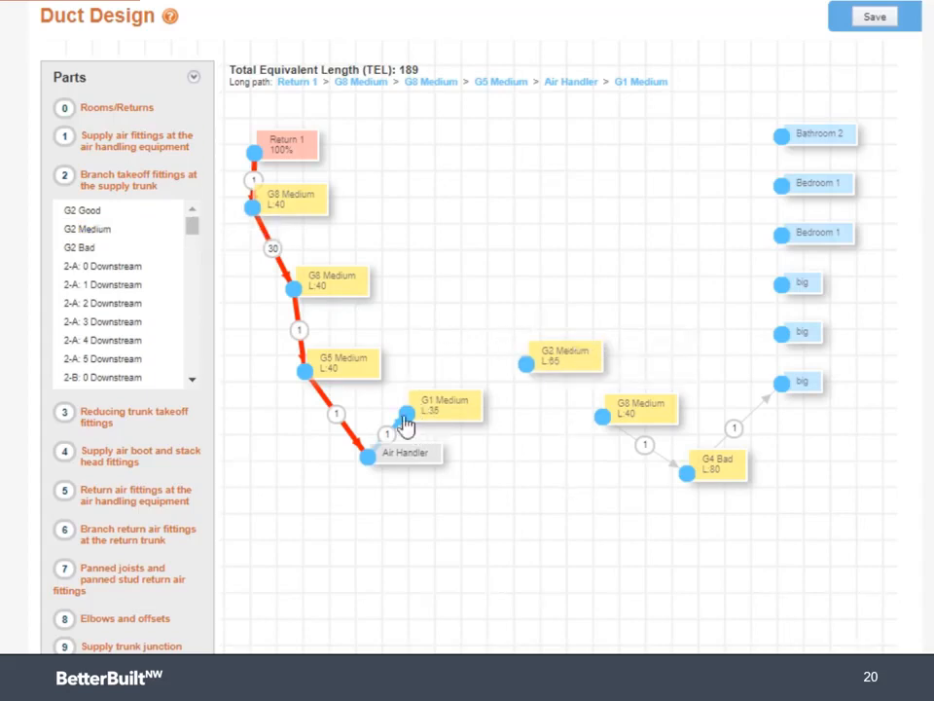
pyautogui.moveTo(405, 419); pyautogui.dragTo(526, 366)
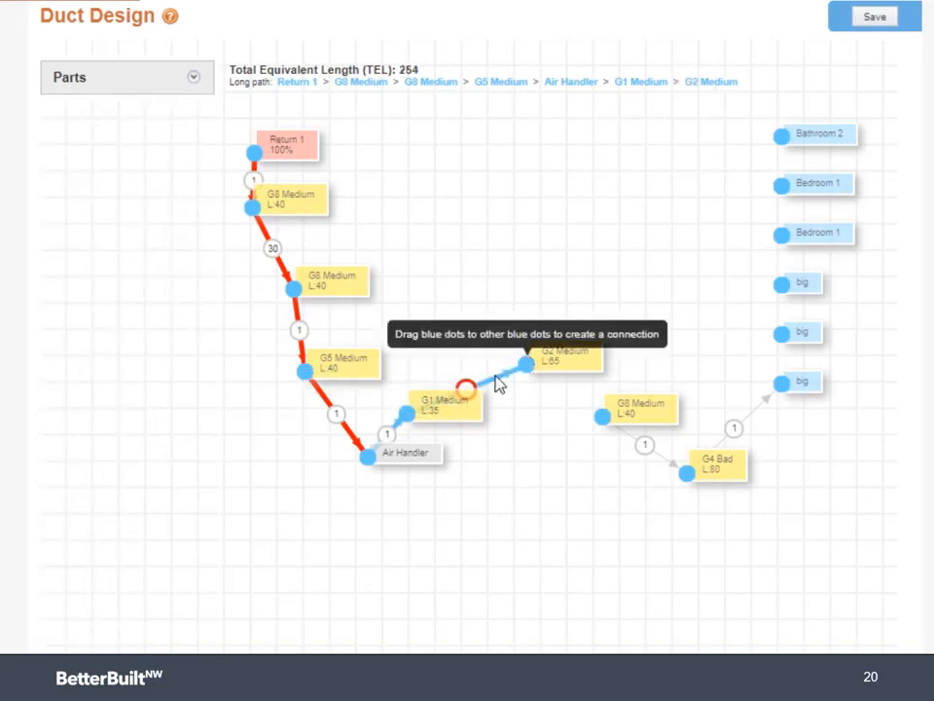
pyautogui.moveTo(463, 389); pyautogui.dragTo(438, 298)
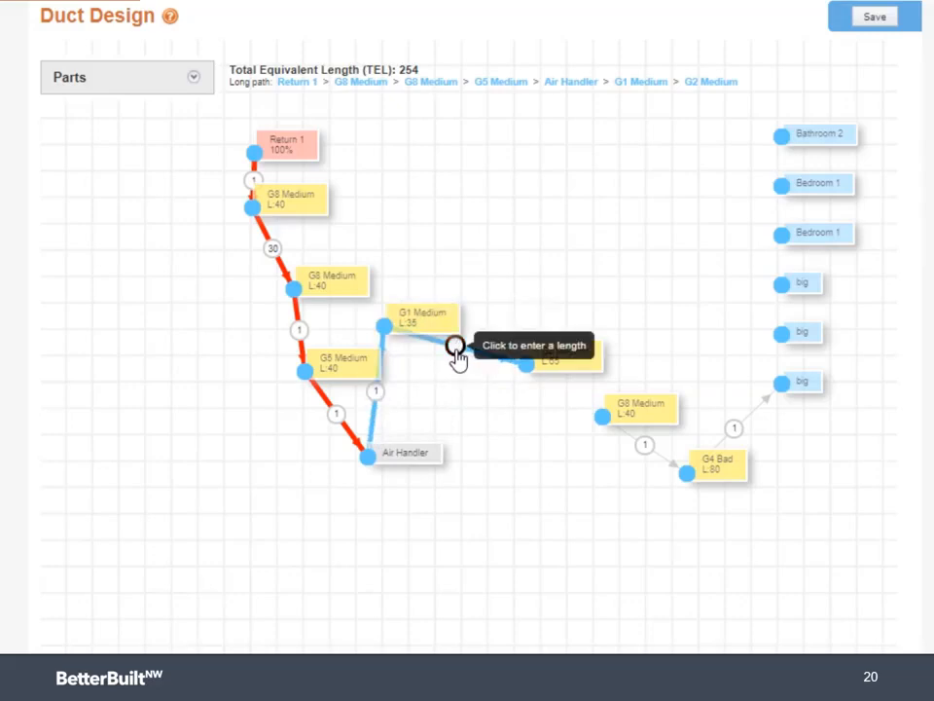
pyautogui.click(455, 349)
pyautogui.write('30')
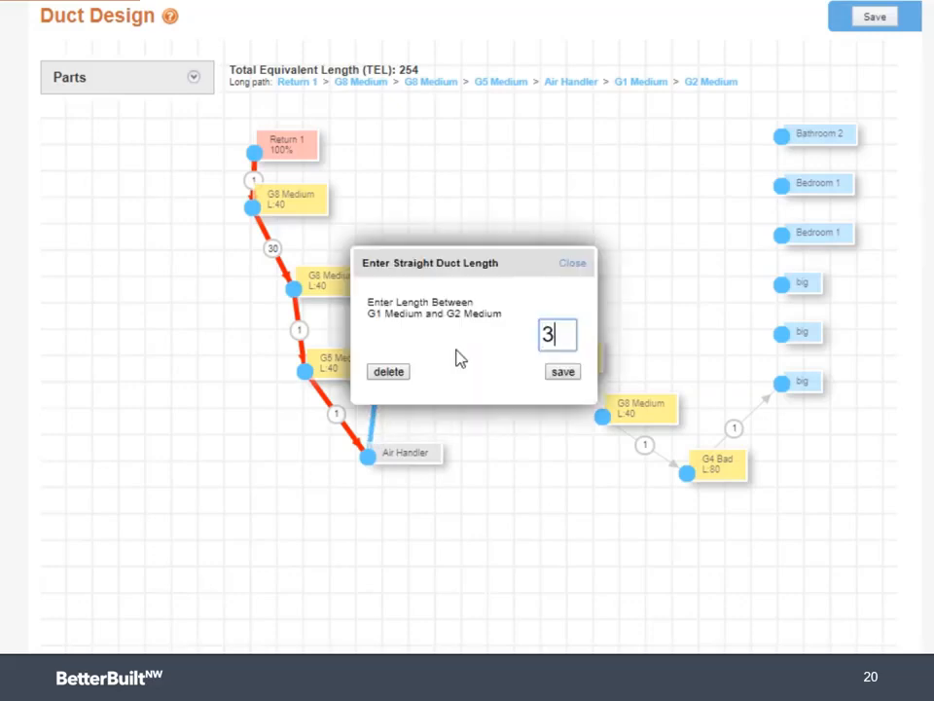
pyautogui.click(564, 374)
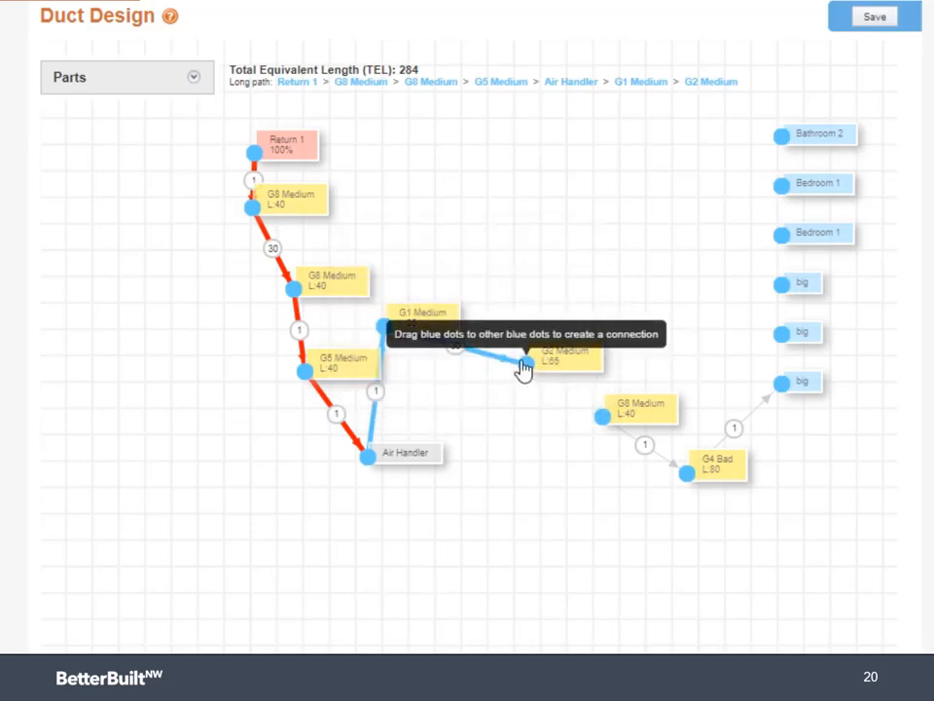
# - Connect the G2 Medium takeoff to the G8 Medium elbow on the supply side with a straight duct length of 10
pyautogui.moveTo(524, 368); pyautogui.dragTo(600, 426)
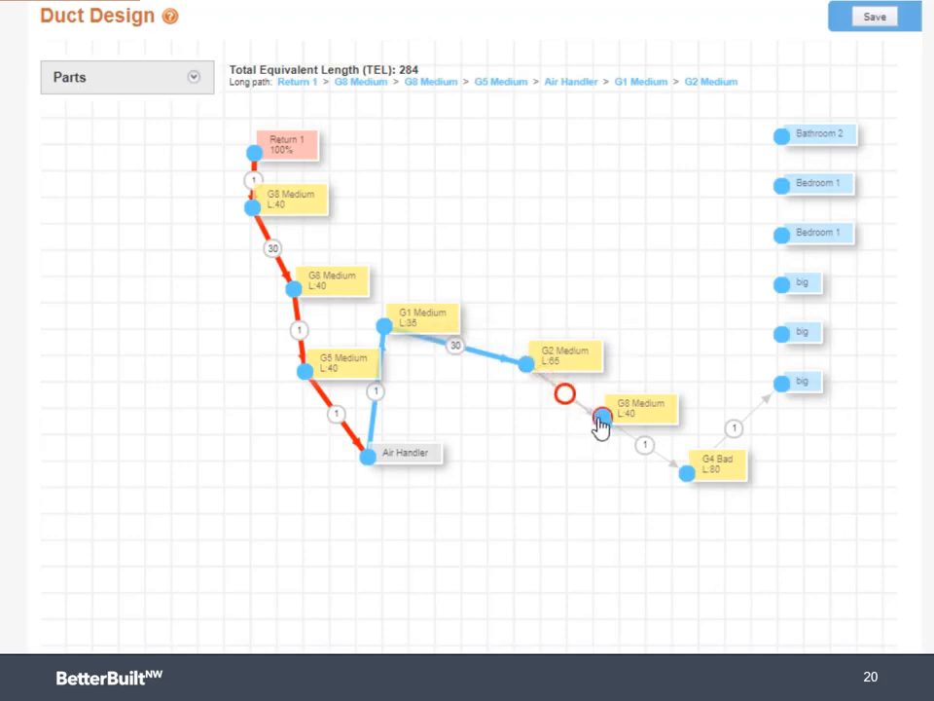
pyautogui.click(564, 416)
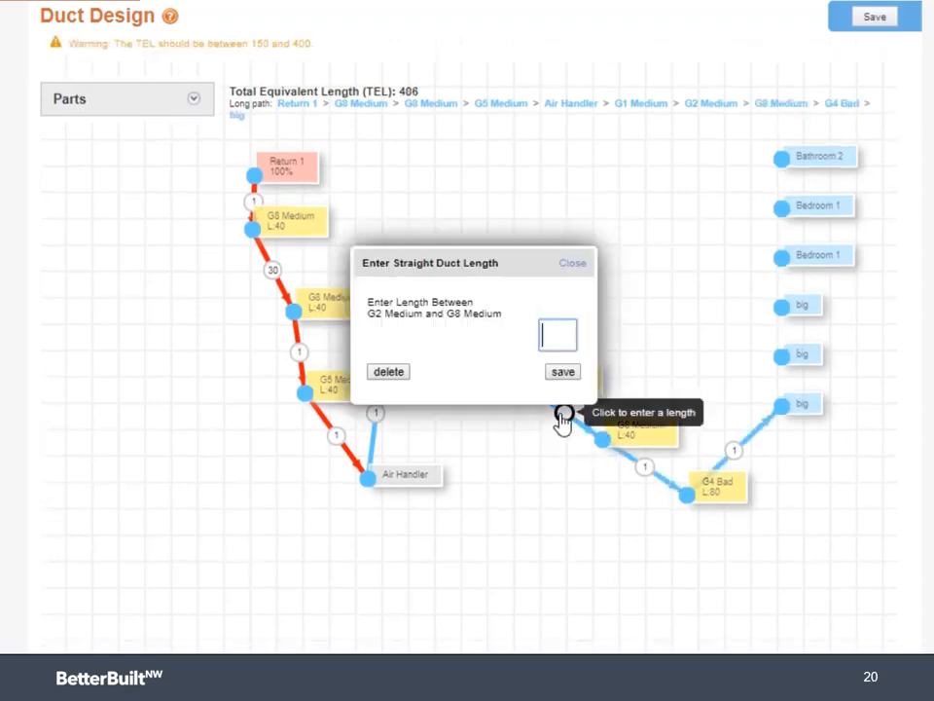
pyautogui.write('10')
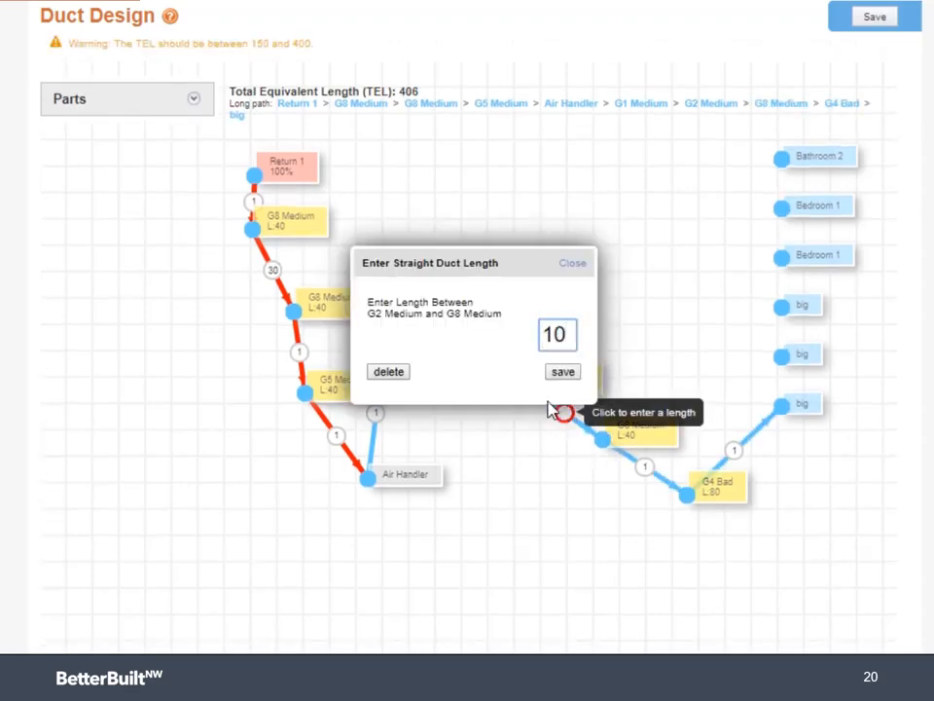
pyautogui.click(576, 376)
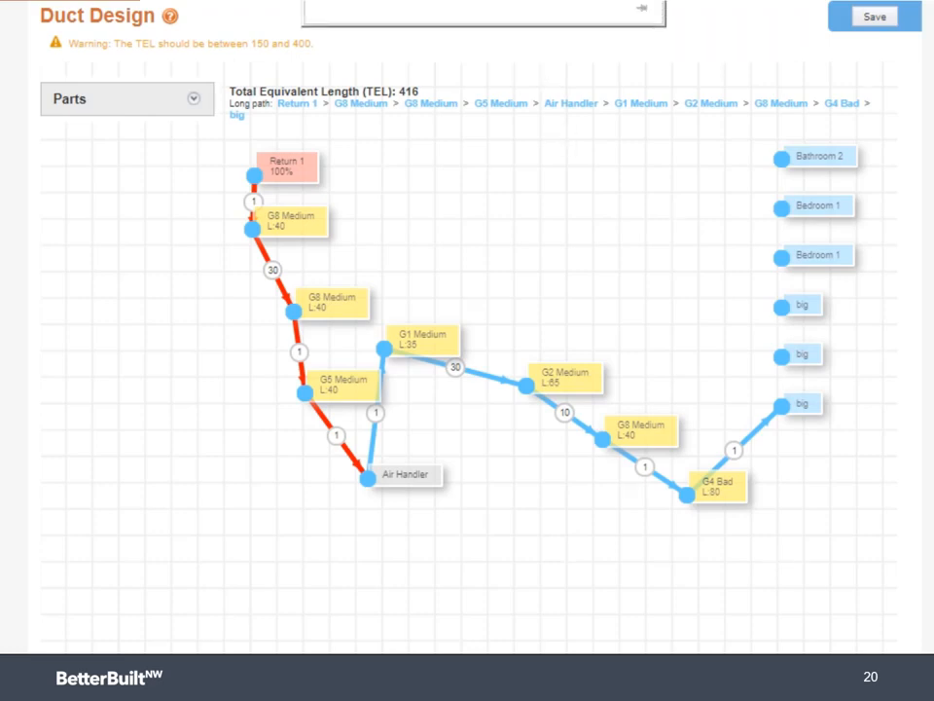
pyautogui.press('Right')
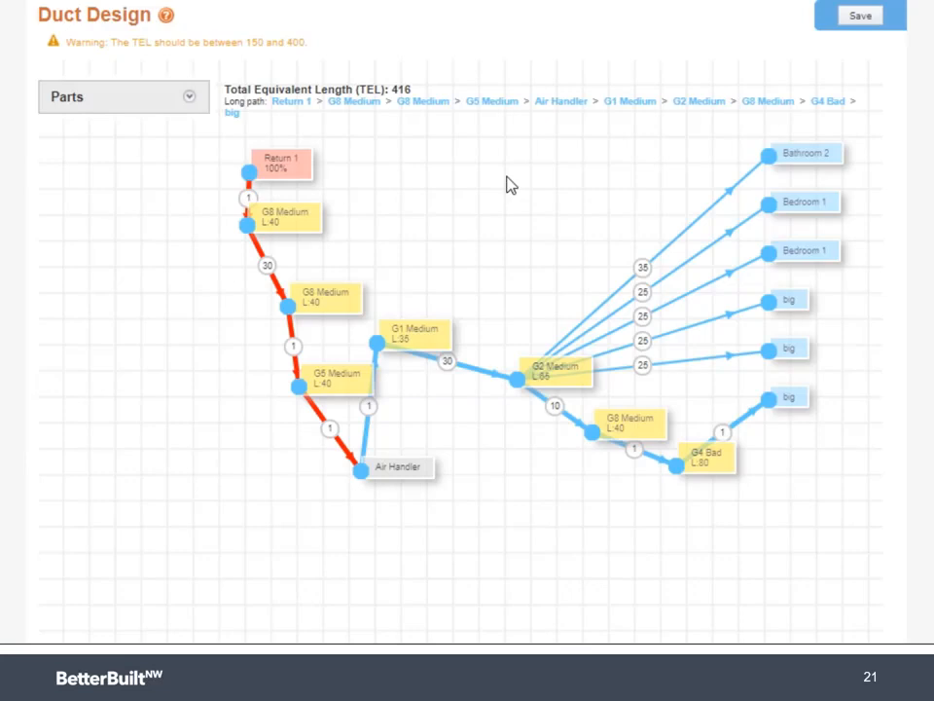
# - Save the duct design with all rooms connected
pyautogui.click(862, 17)
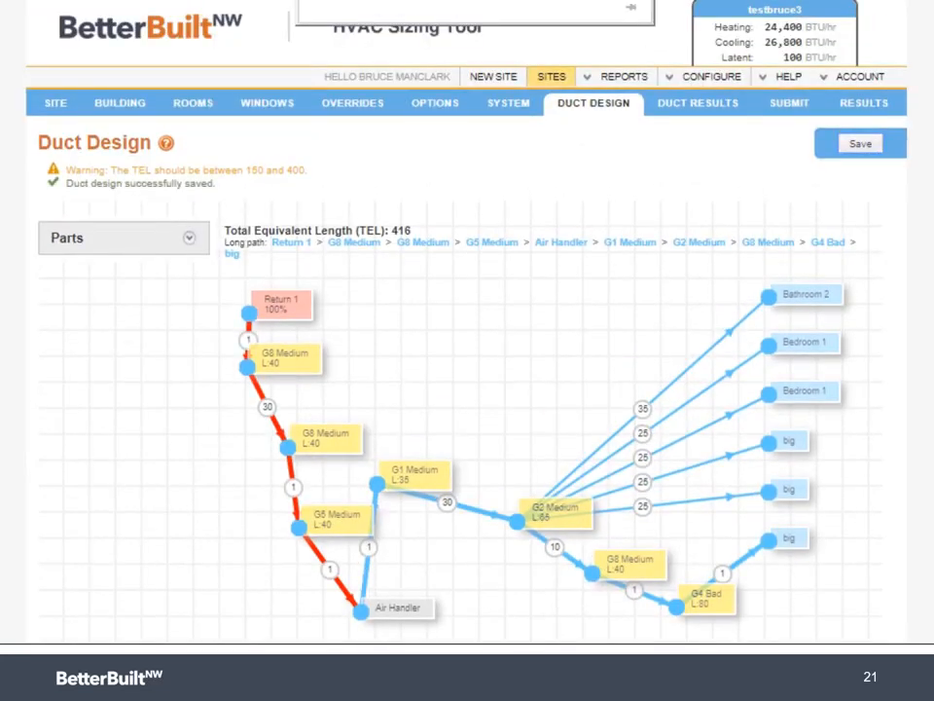
pyautogui.press('Right')
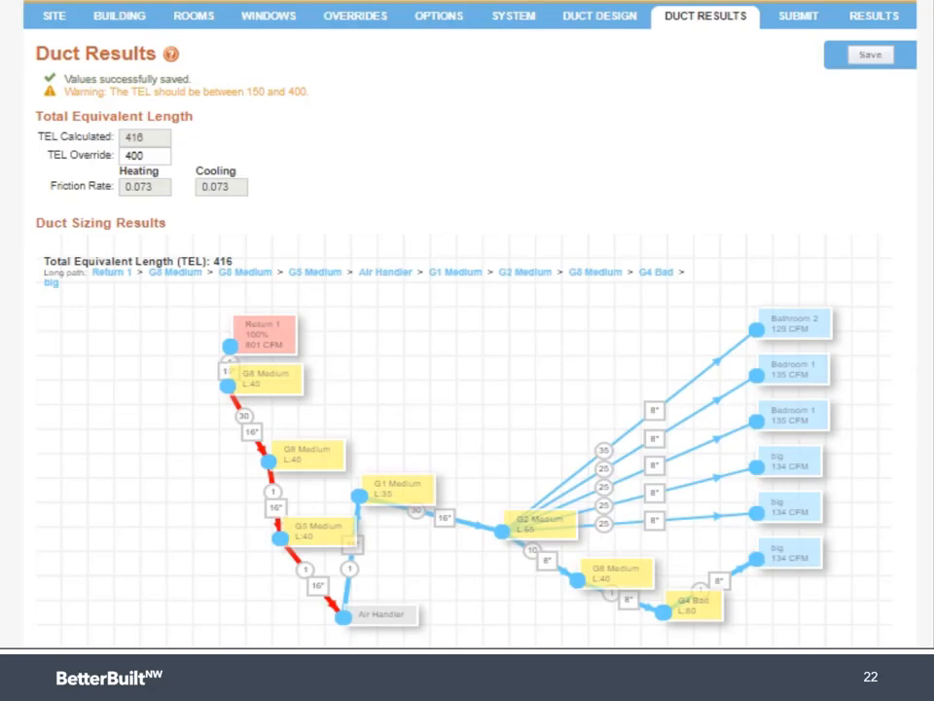
pyautogui.press('Right')
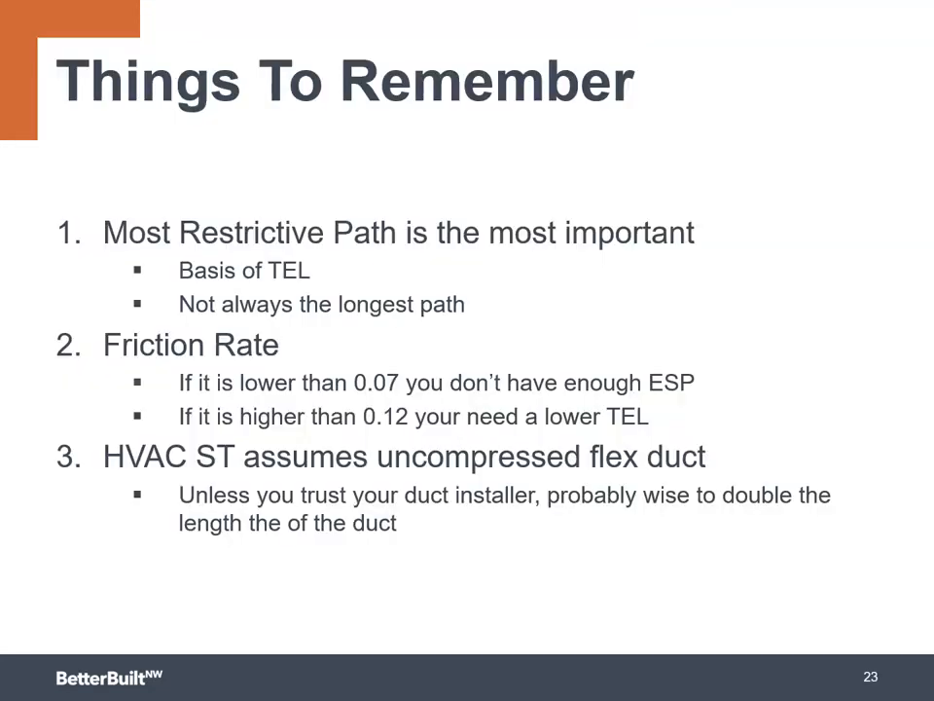